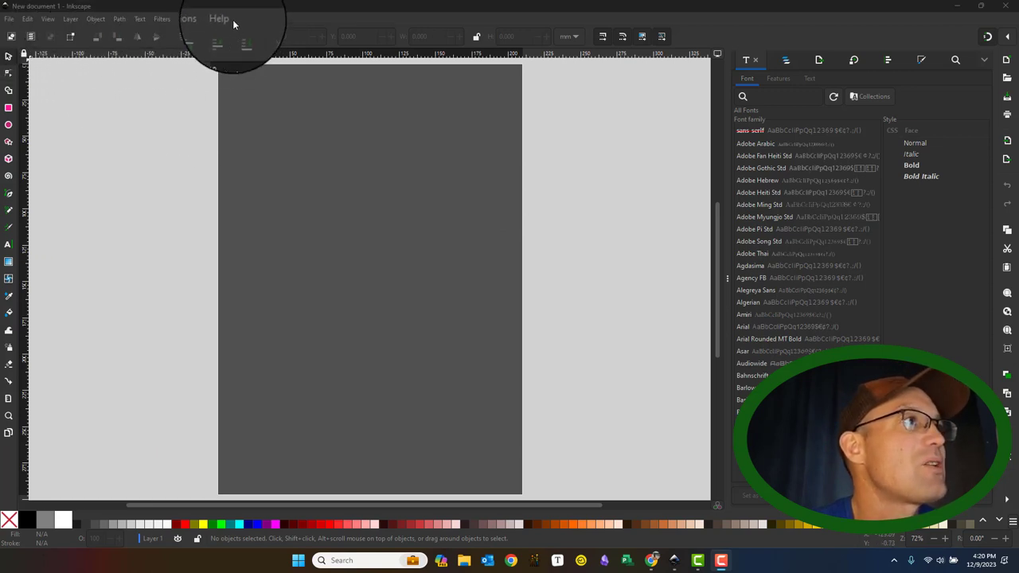
{"action": "left_click", "coordinate": [10, 21]}
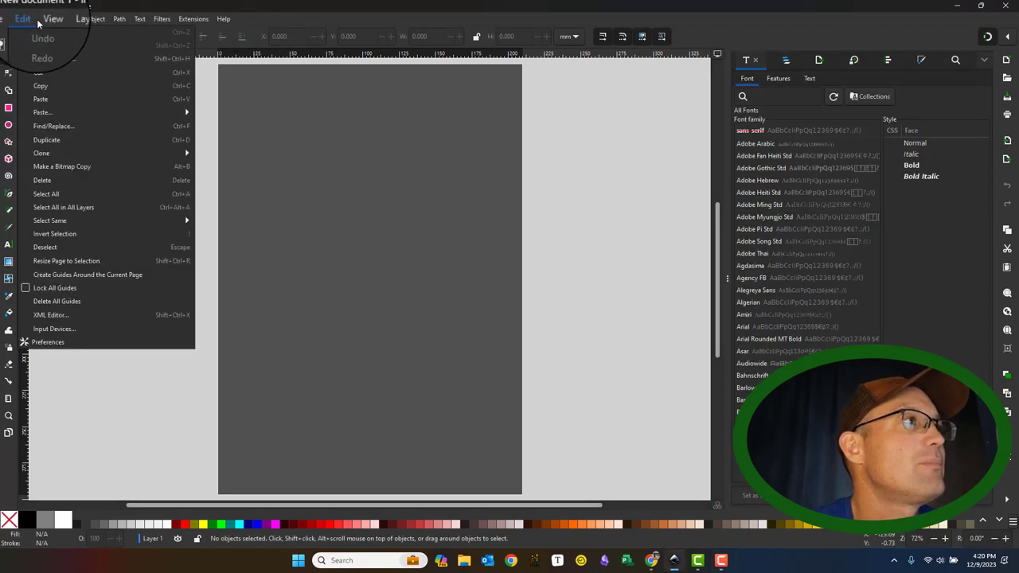
{"action": "left_click", "coordinate": [35, 18]}
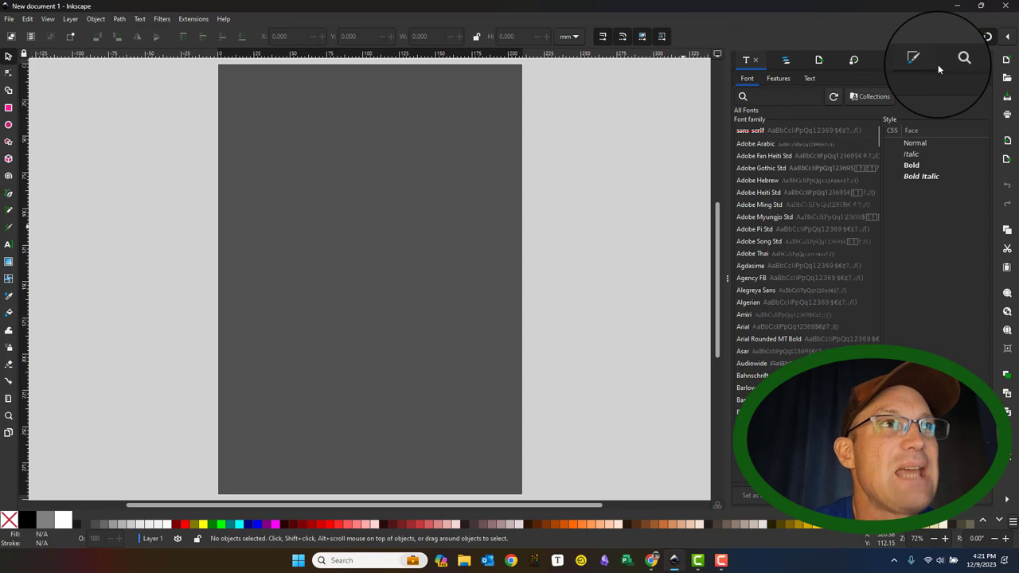
Step: Browse the docked Layers, Export, Transform, Align, Fill and Stroke, and Find/Replace panels
{"action": "left_click", "coordinate": [797, 59]}
{"action": "left_click", "coordinate": [820, 59]}
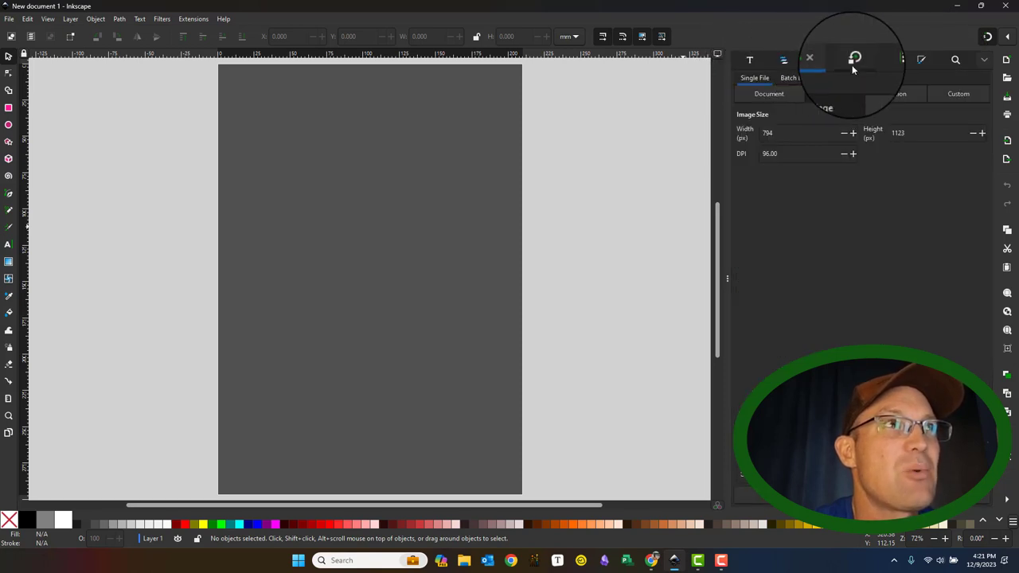
{"action": "left_click", "coordinate": [866, 61]}
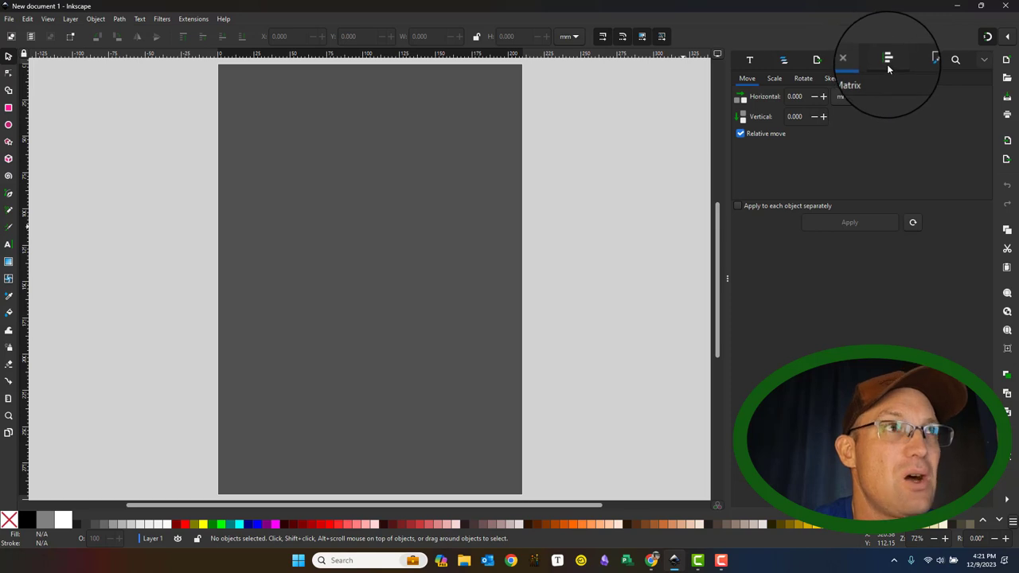
{"action": "left_click", "coordinate": [884, 67]}
{"action": "left_click", "coordinate": [886, 64]}
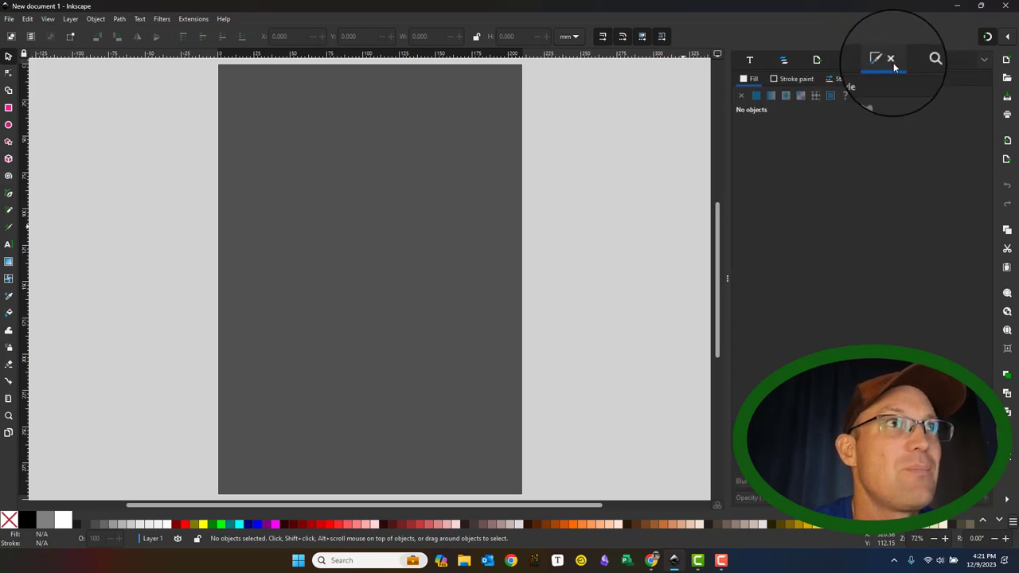
{"action": "left_click", "coordinate": [922, 62]}
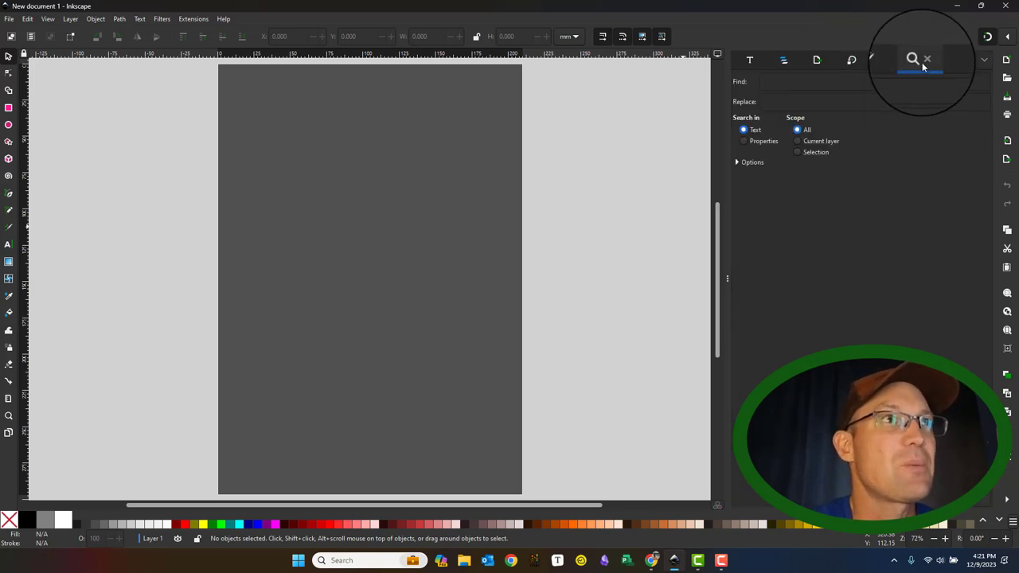
Step: Close Find/Replace, Fill and Stroke and Transform, then reopen Fill and Stroke with Shift+Ctrl+F
{"action": "left_click", "coordinate": [926, 61]}
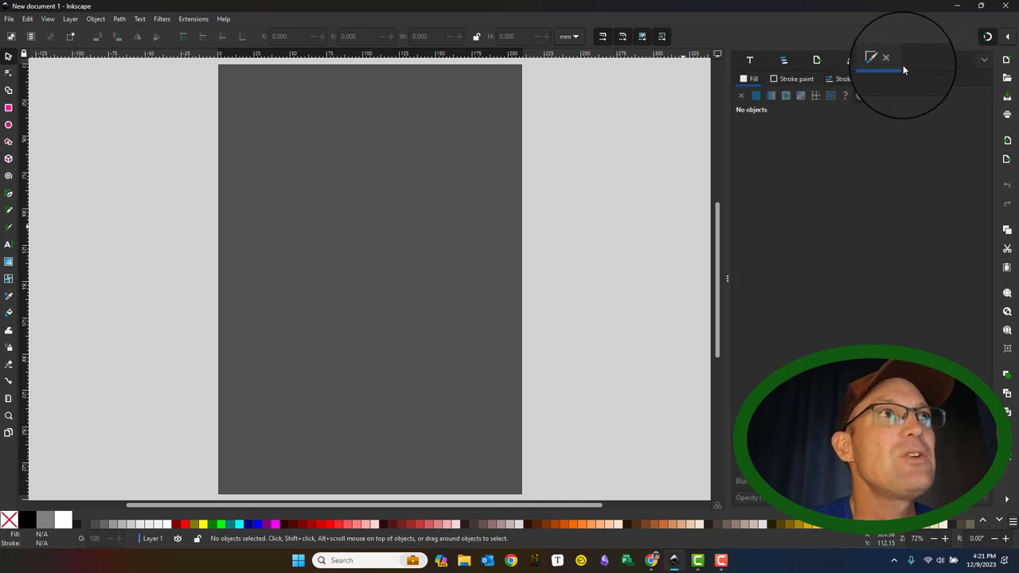
{"action": "left_click", "coordinate": [892, 62]}
{"action": "left_click", "coordinate": [857, 62]}
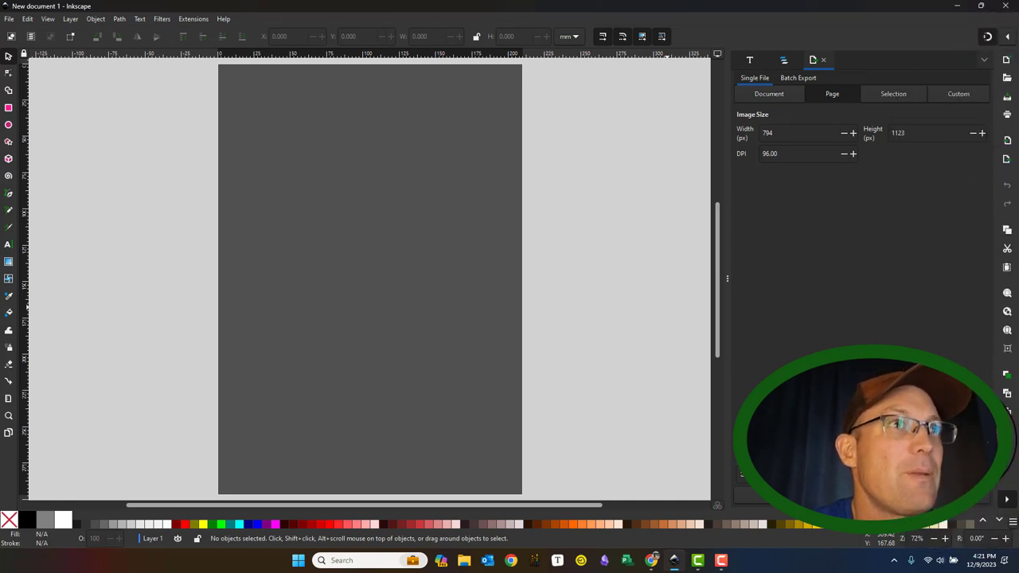
{"action": "key", "text": "ctrl+shift+f"}
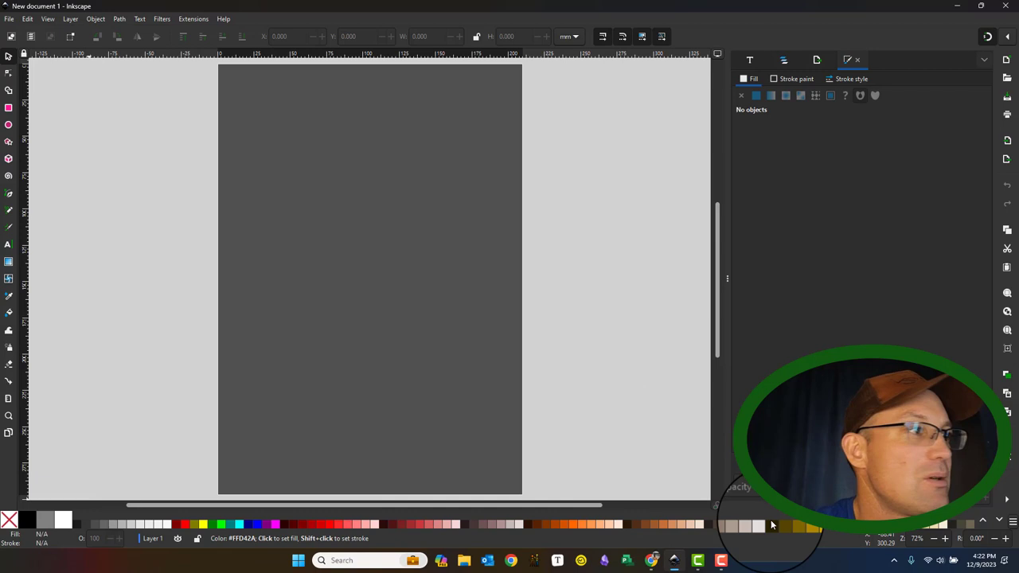
{"action": "mouse_move", "coordinate": [251, 512]}
{"action": "left_mouse_down"}
{"action": "mouse_move", "coordinate": [311, 509]}
{"action": "mouse_move", "coordinate": [243, 505]}
{"action": "left_mouse_up"}
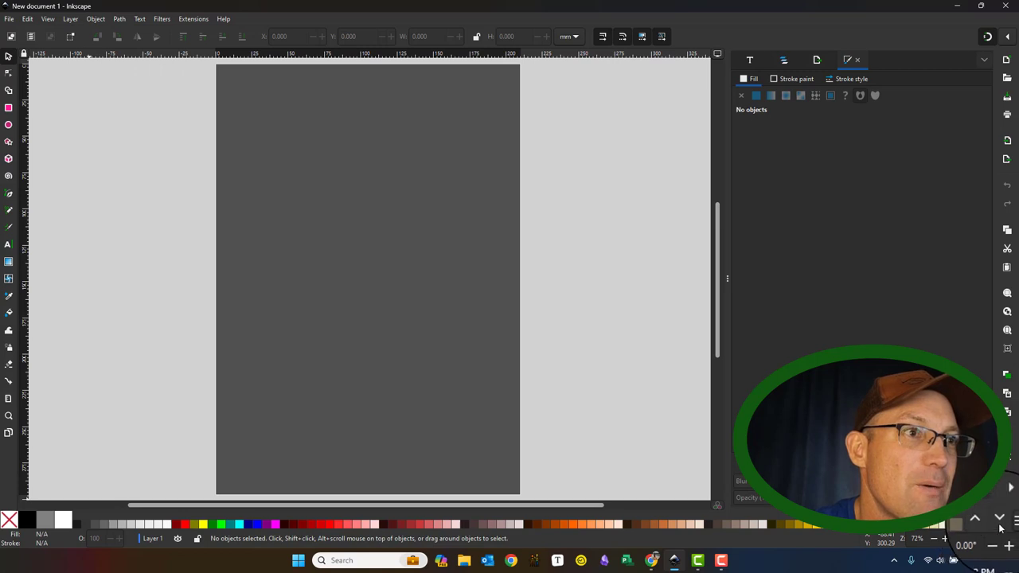
{"action": "scroll", "coordinate": [1000, 528], "scroll_direction": "down", "scroll_amount": 2}
{"action": "scroll", "coordinate": [995, 528], "scroll_direction": "down", "scroll_amount": 4}
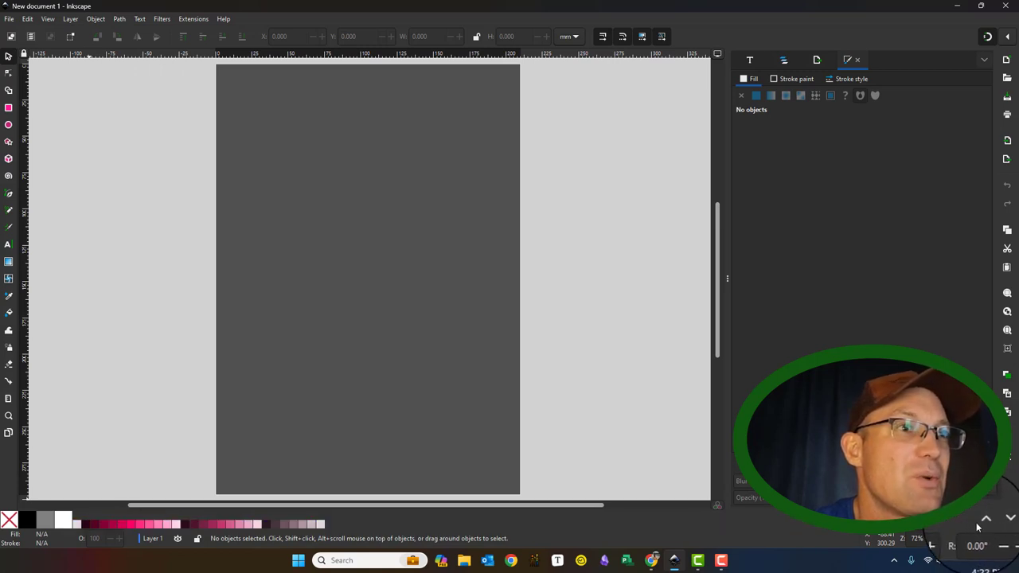
{"action": "scroll", "coordinate": [984, 527], "scroll_direction": "up", "scroll_amount": 5}
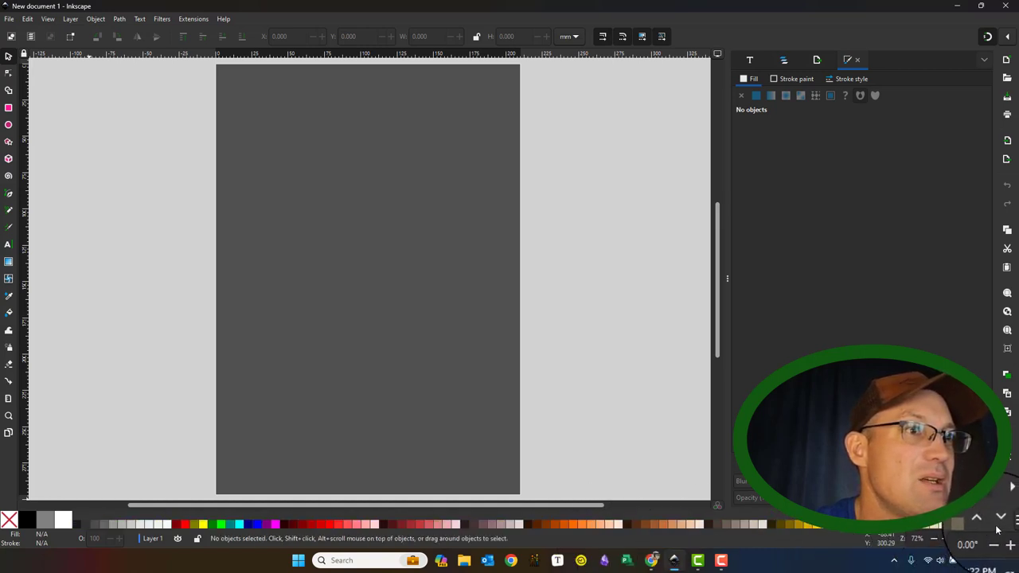
{"action": "scroll", "coordinate": [993, 528], "scroll_direction": "down", "scroll_amount": 2}
{"action": "scroll", "coordinate": [988, 528], "scroll_direction": "down", "scroll_amount": 2}
{"action": "scroll", "coordinate": [983, 528], "scroll_direction": "up", "scroll_amount": 2}
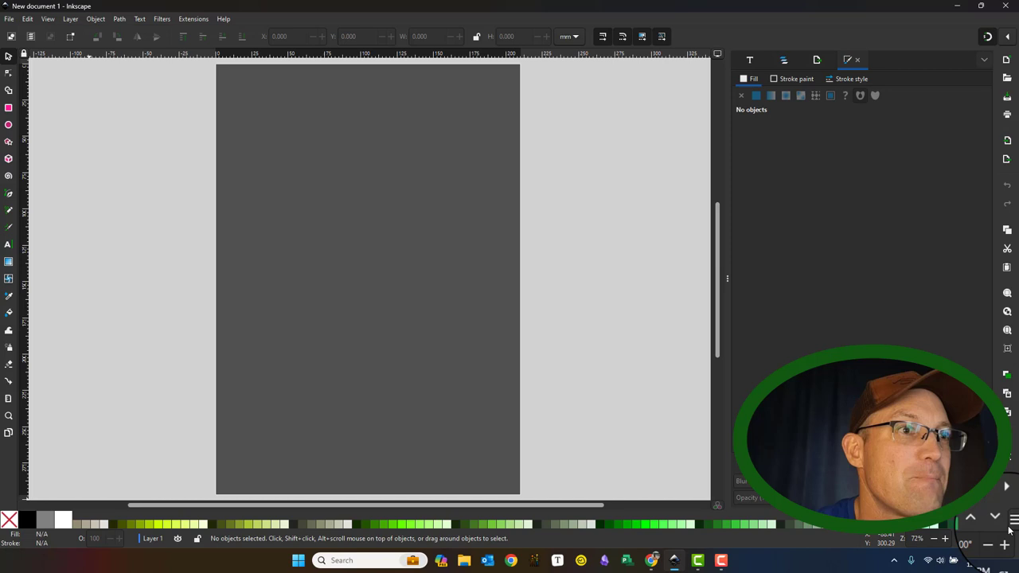
{"action": "left_click", "coordinate": [1012, 522]}
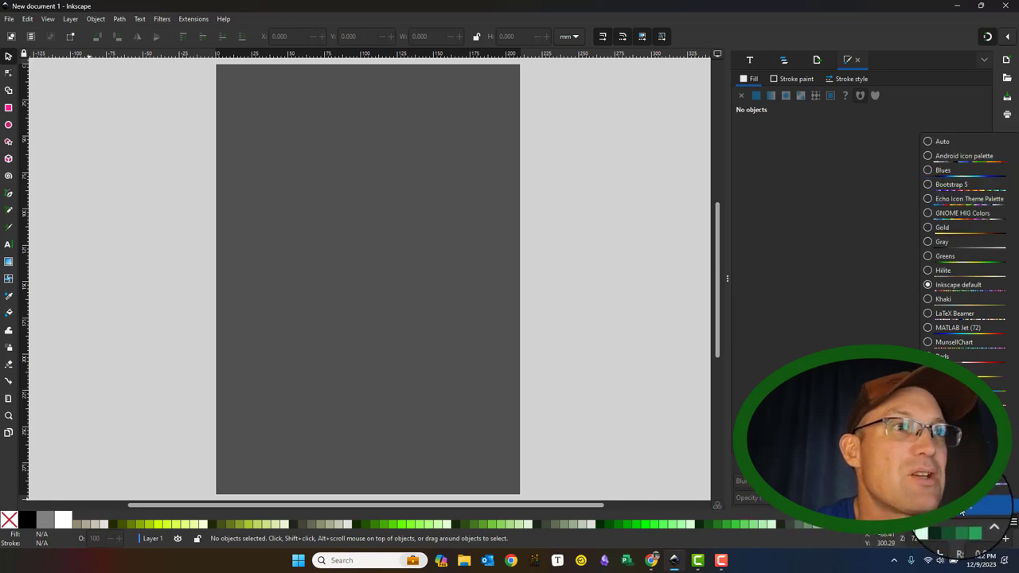
{"action": "left_click", "coordinate": [628, 402]}
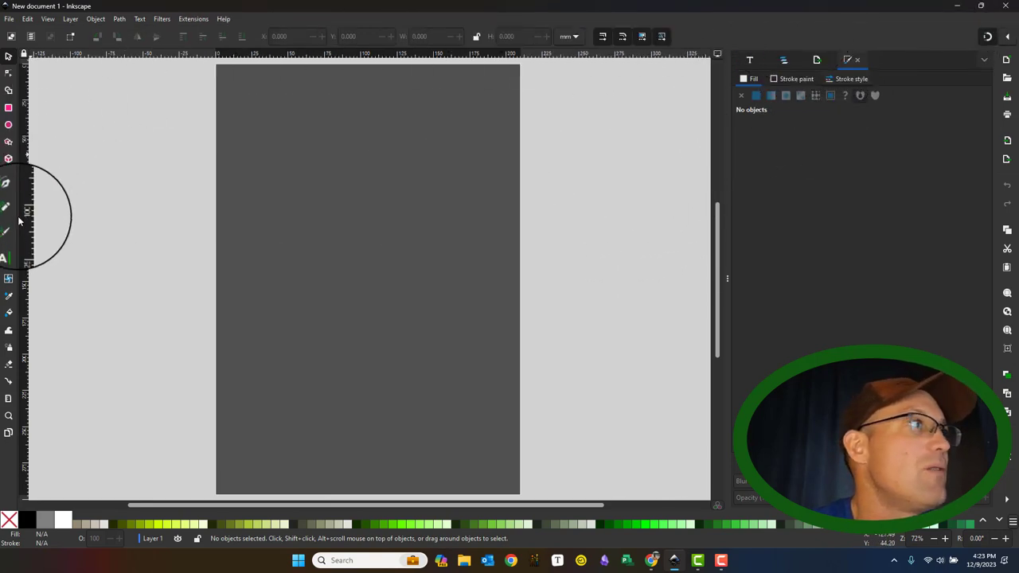
Step: Review the snapping options popover from the snap bar, then bring up the File menu
{"action": "left_click", "coordinate": [1012, 42]}
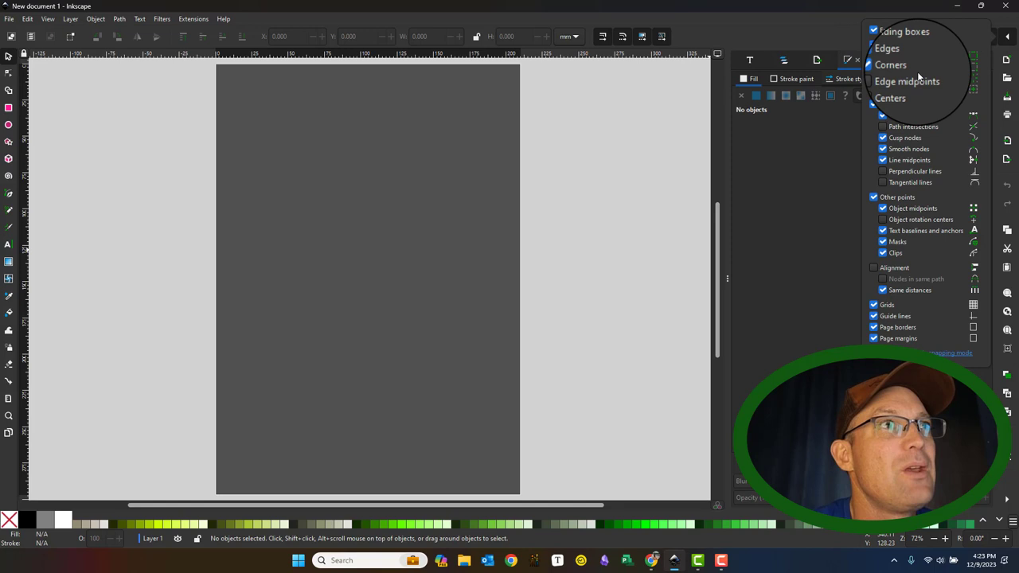
{"action": "left_click", "coordinate": [1009, 40]}
{"action": "left_click", "coordinate": [1008, 39]}
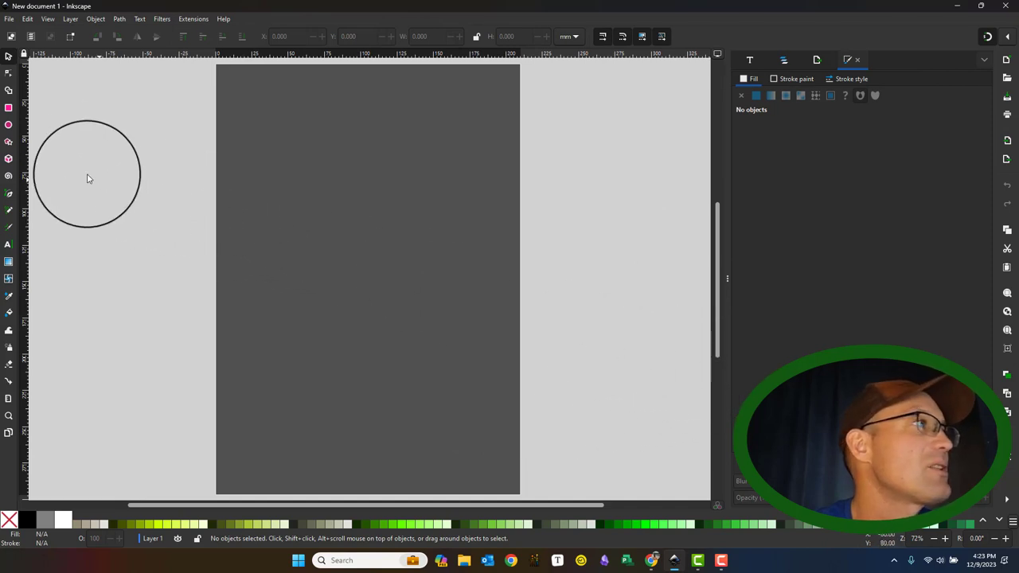
{"action": "left_click", "coordinate": [9, 19]}
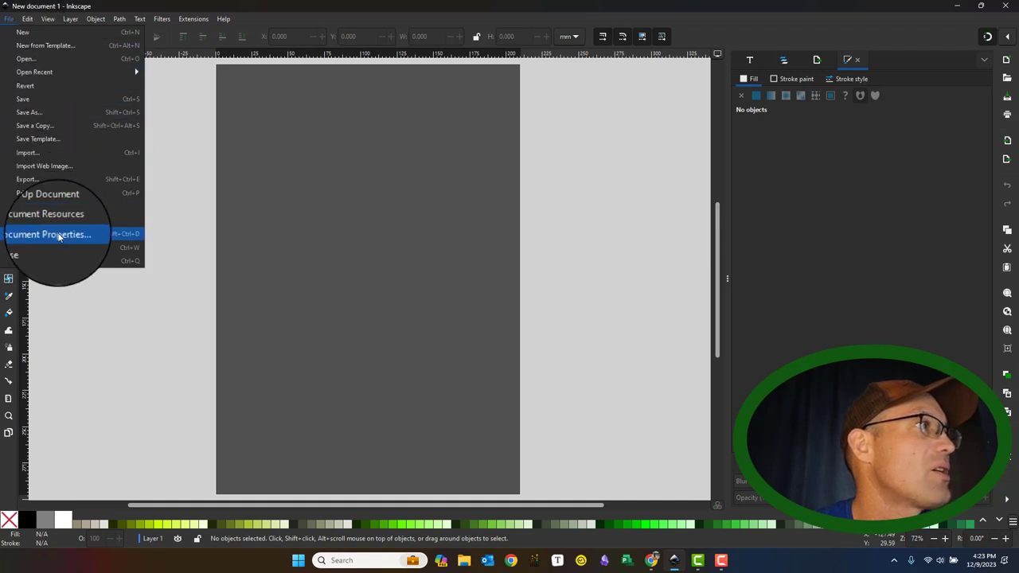
Step: Open Document Properties with Shift+Ctrl+D over the page and expand the page size unit list
{"action": "key", "text": "Escape"}
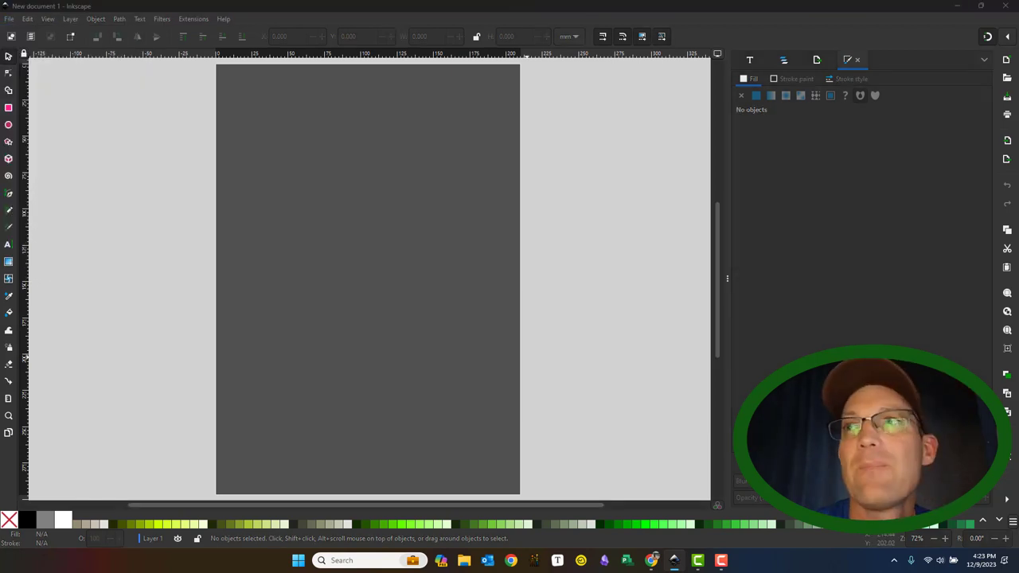
{"action": "key", "text": "ctrl+shift+d"}
{"action": "left_click_drag", "start_coordinate": [466, 7], "coordinate": [458, 75]}
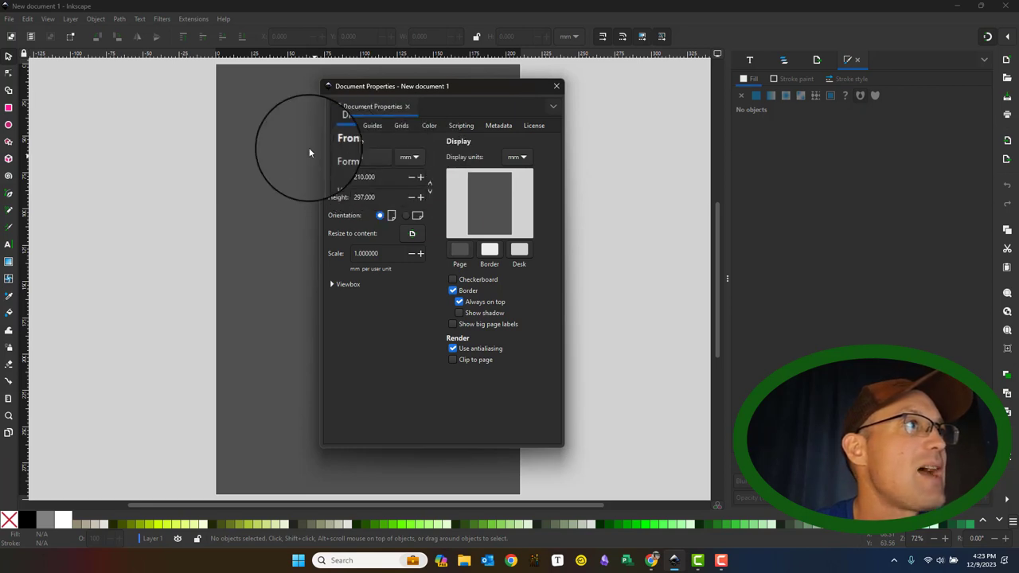
{"action": "left_click", "coordinate": [414, 161]}
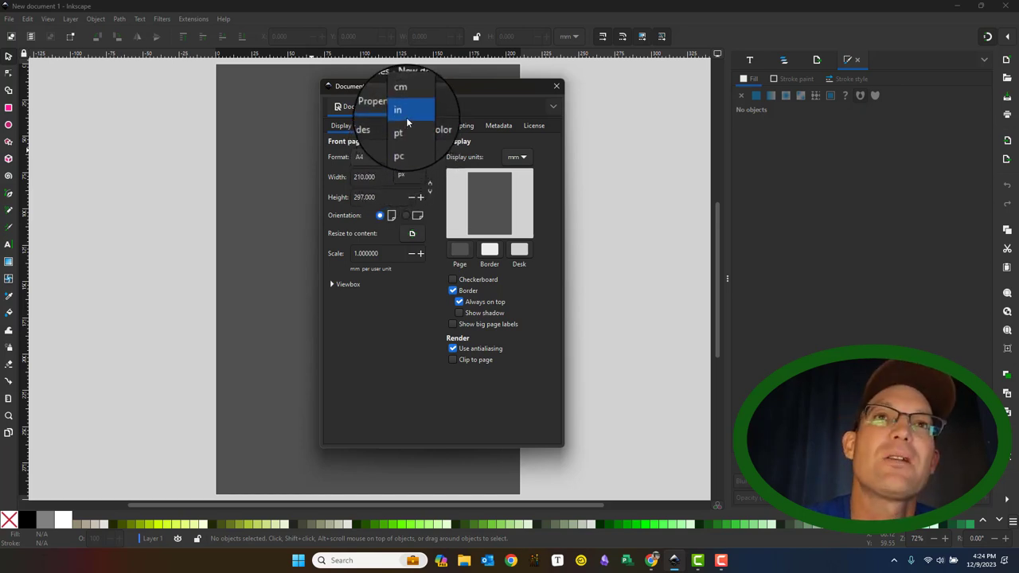
Step: Set the page size unit to inches and choose the Video HD 1080×1920 px preset
{"action": "left_click", "coordinate": [406, 111]}
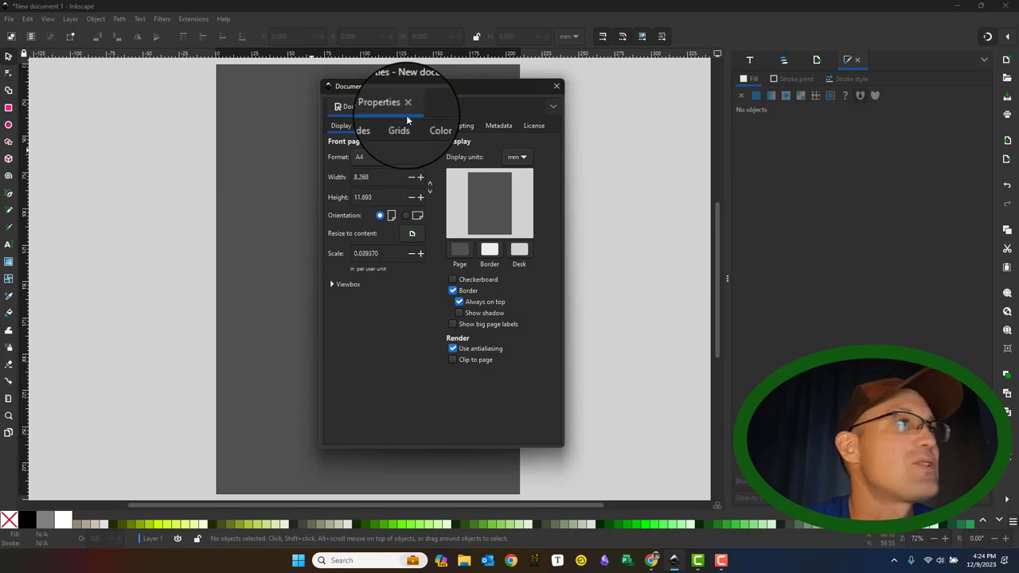
{"action": "left_click", "coordinate": [380, 157]}
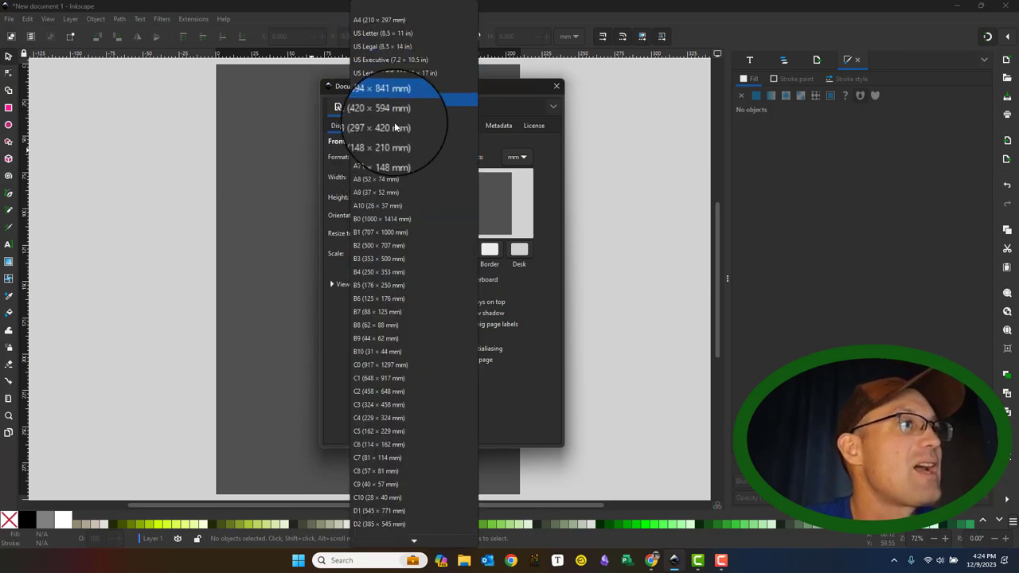
{"action": "scroll", "coordinate": [406, 394], "scroll_direction": "down", "scroll_amount": 2}
{"action": "scroll", "coordinate": [422, 418], "scroll_direction": "down", "scroll_amount": 6}
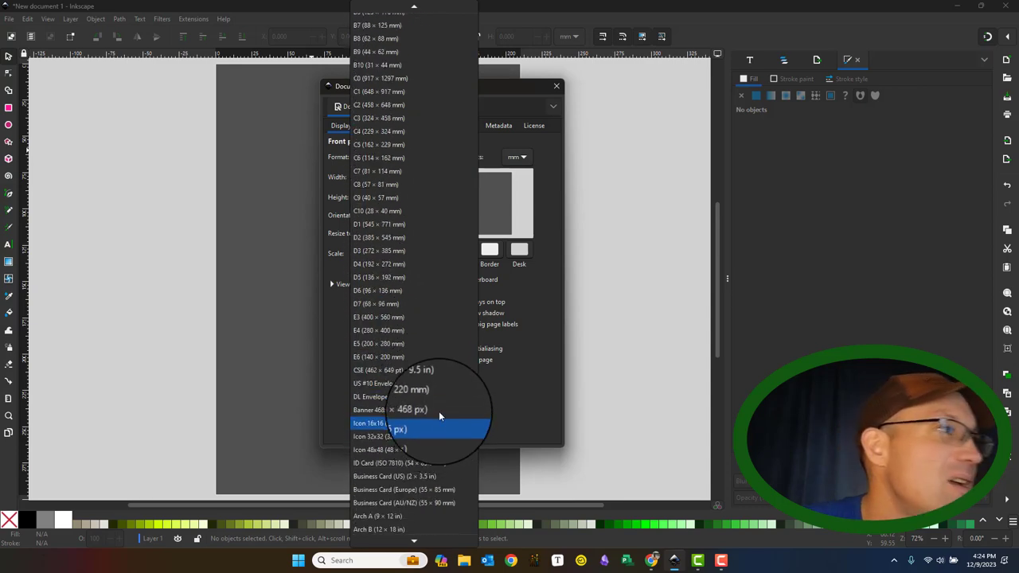
{"action": "scroll", "coordinate": [440, 407], "scroll_direction": "down", "scroll_amount": 3}
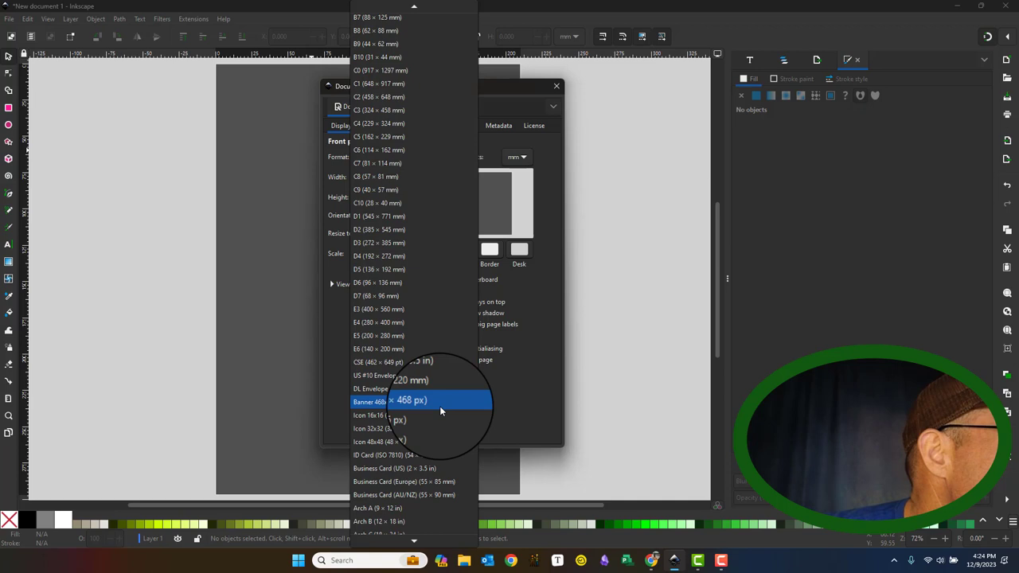
{"action": "scroll", "coordinate": [443, 400], "scroll_direction": "down", "scroll_amount": 3}
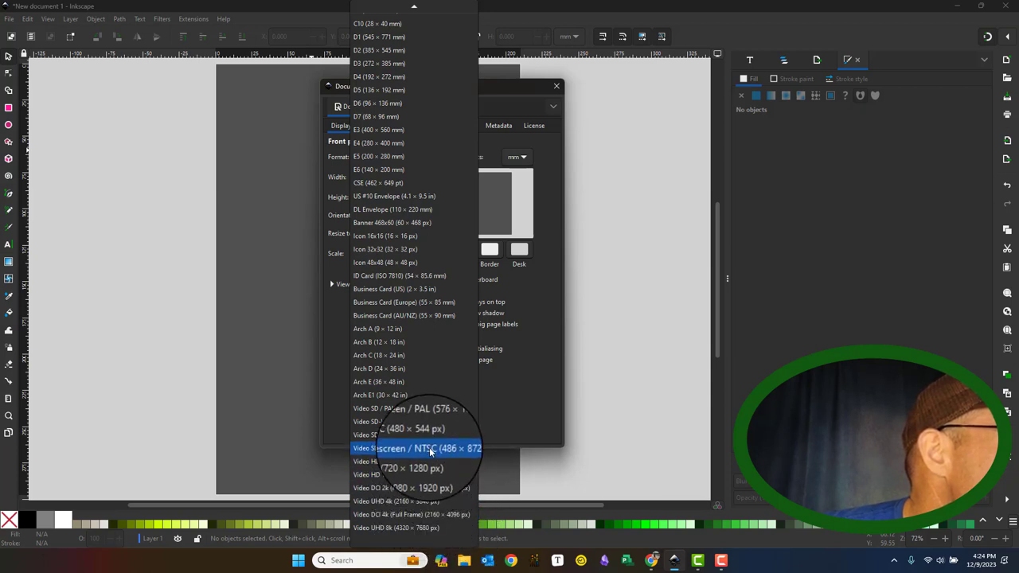
{"action": "key", "text": "Escape"}
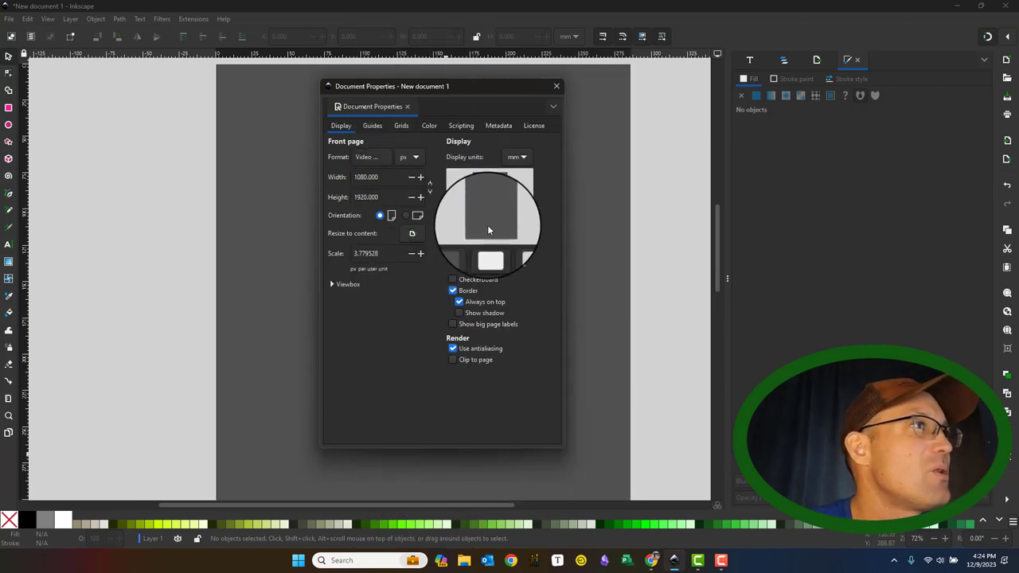
Step: Make the page landscape at 1920 × 1080 px, check border and desk colours, then view Guides
{"action": "left_click", "coordinate": [405, 217]}
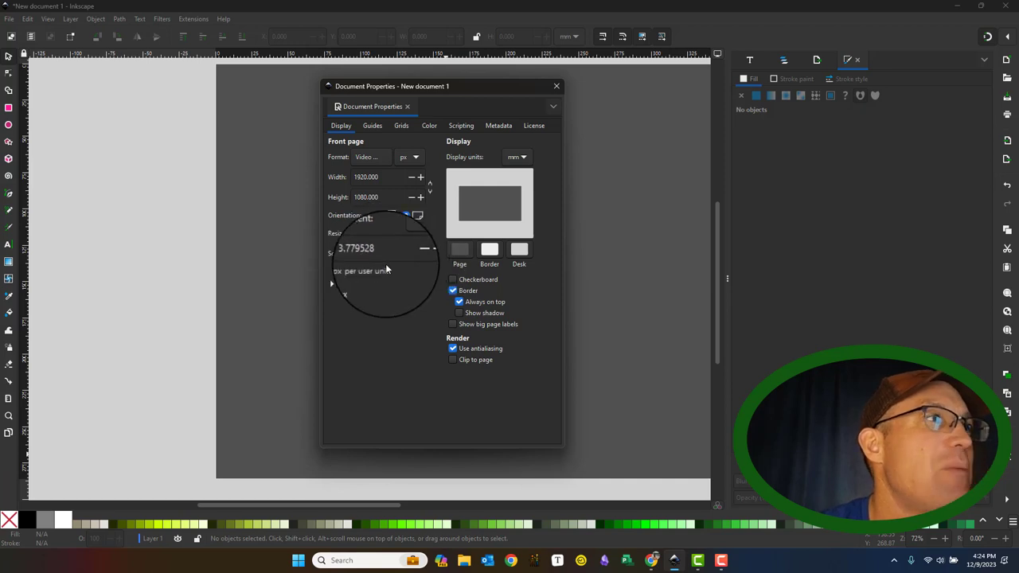
{"action": "left_click", "coordinate": [489, 249]}
{"action": "left_click", "coordinate": [569, 218]}
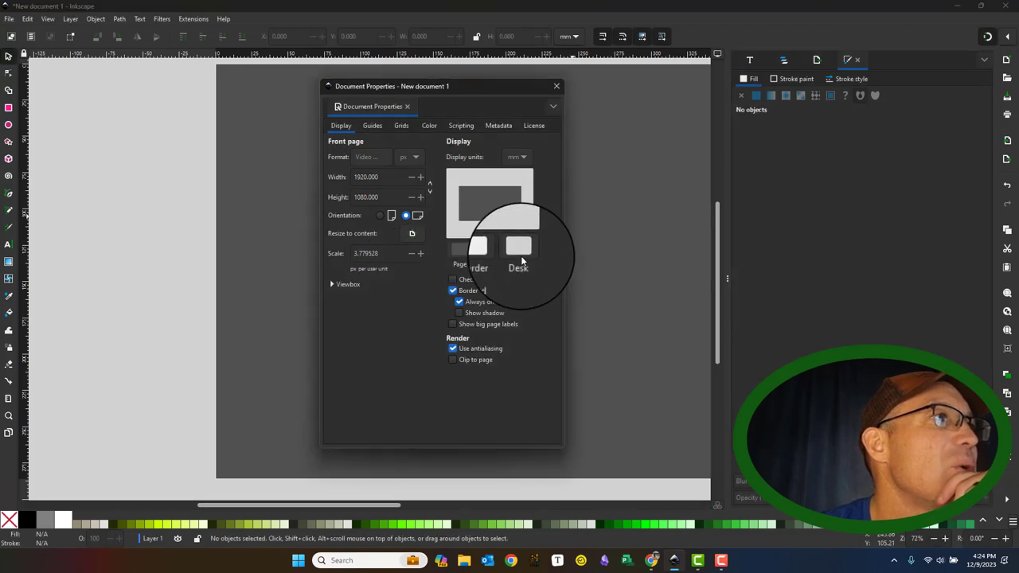
{"action": "left_click", "coordinate": [522, 259]}
{"action": "left_click", "coordinate": [557, 219]}
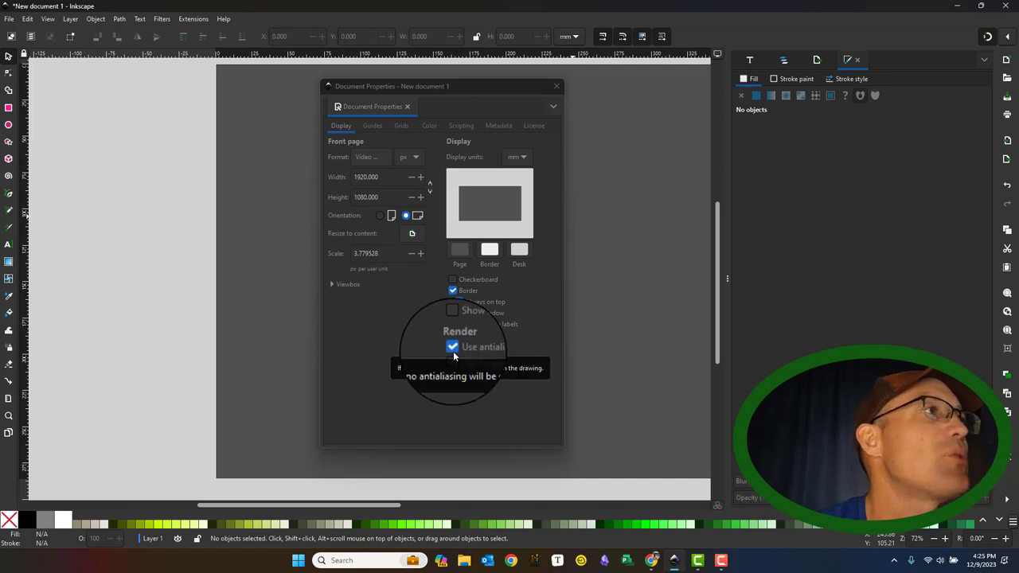
{"action": "left_click", "coordinate": [373, 126]}
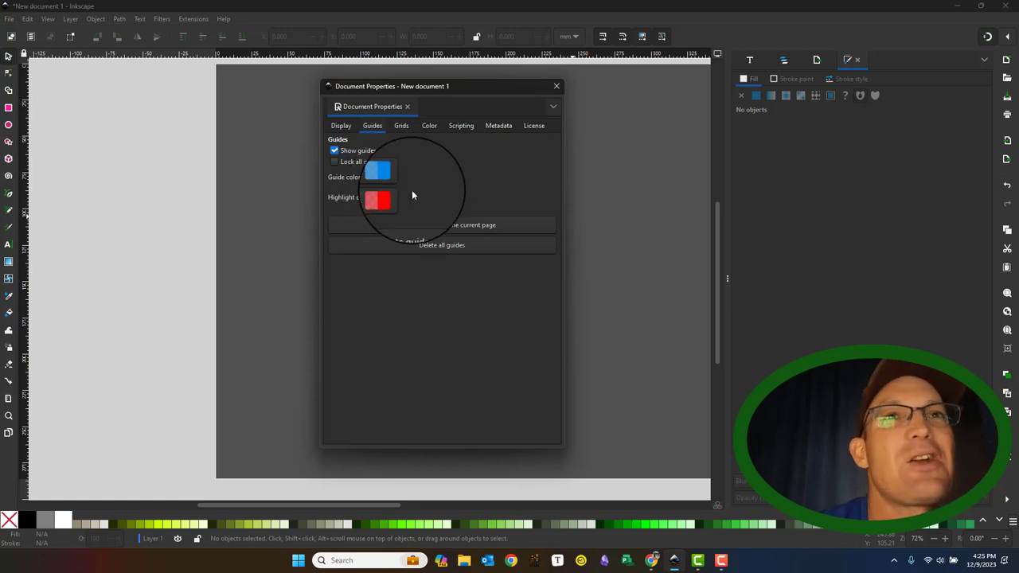
Step: Browse the Grids, Color, Scripting, Metadata and License tabs, finishing on Display
{"action": "left_click", "coordinate": [399, 125]}
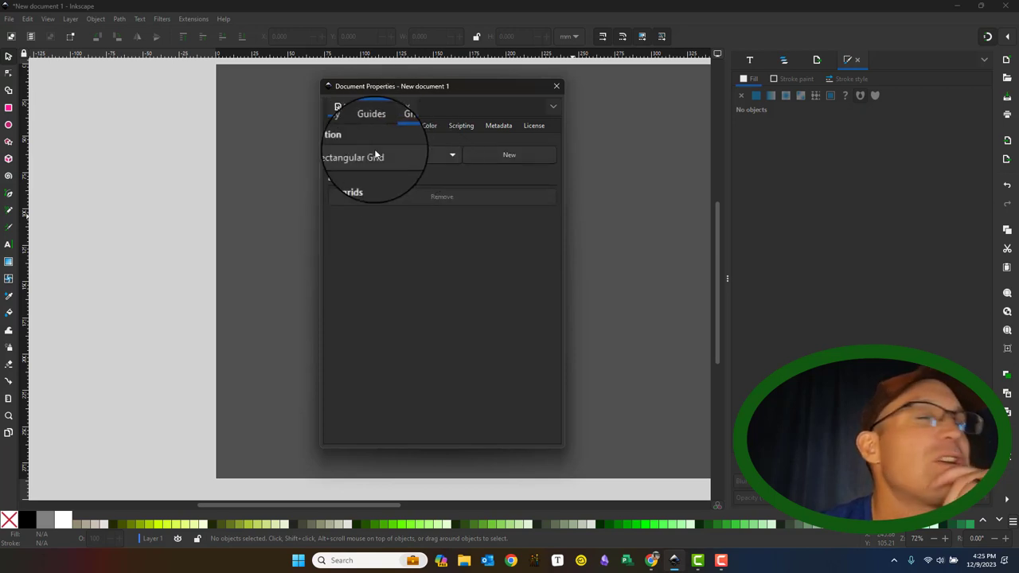
{"action": "left_click", "coordinate": [434, 126]}
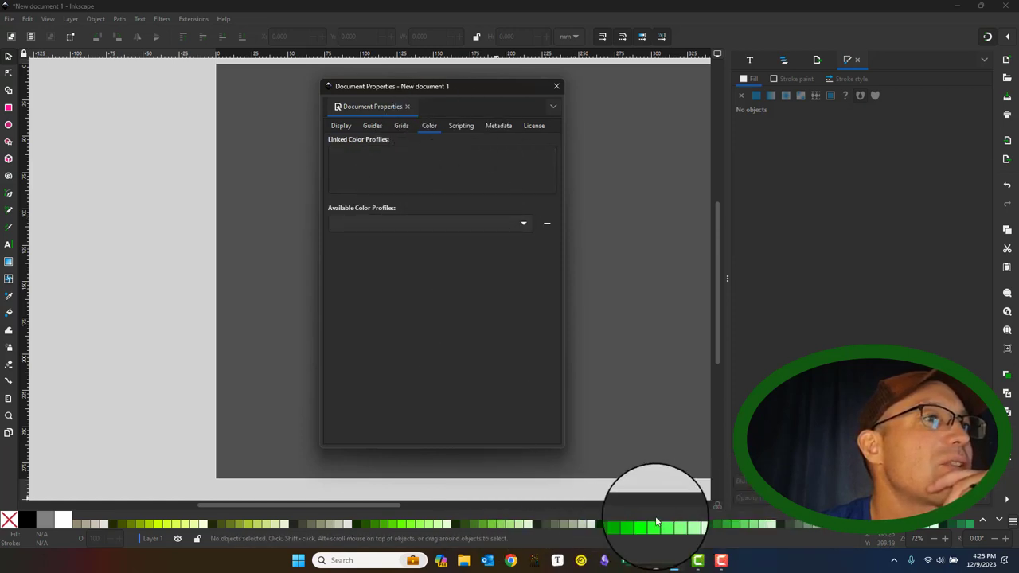
{"action": "left_click", "coordinate": [466, 125]}
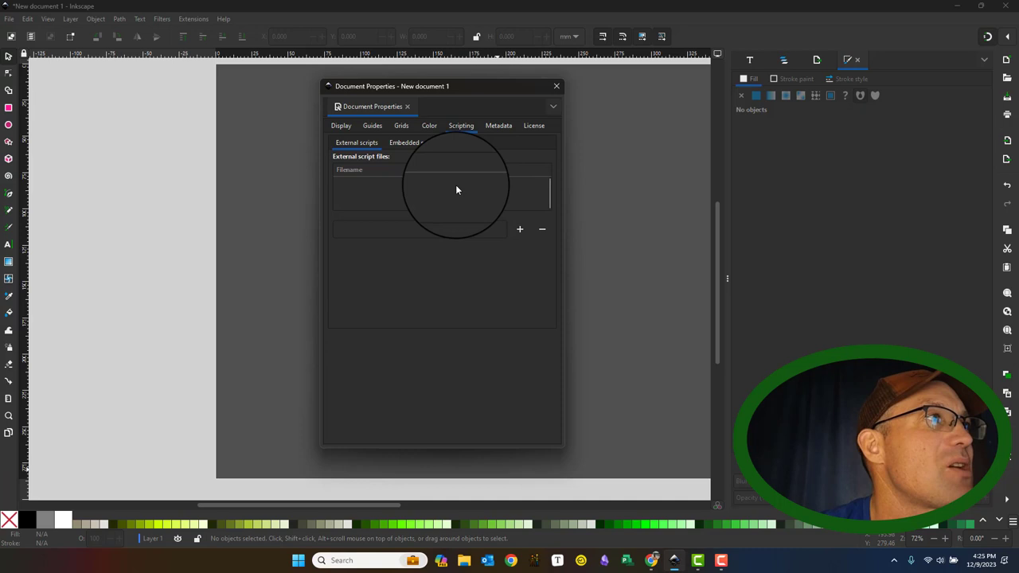
{"action": "left_click", "coordinate": [499, 126]}
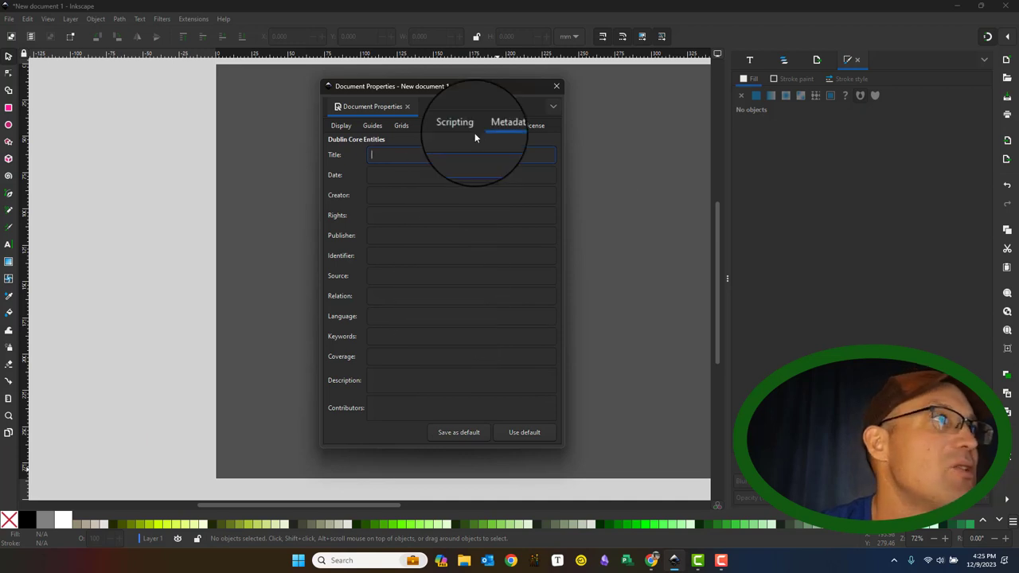
{"action": "left_click", "coordinate": [533, 126]}
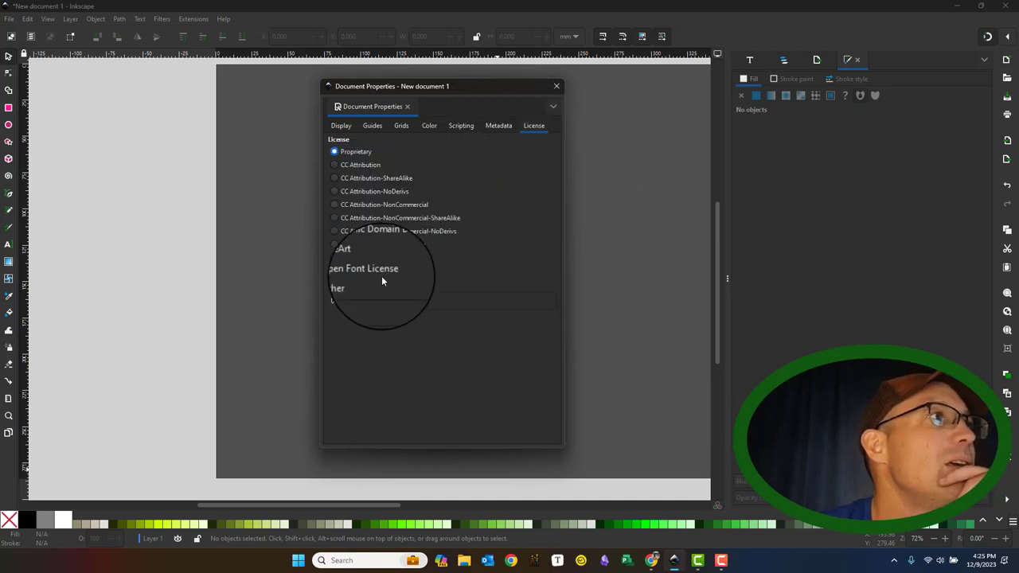
{"action": "left_click", "coordinate": [340, 126]}
{"action": "left_click", "coordinate": [401, 126]}
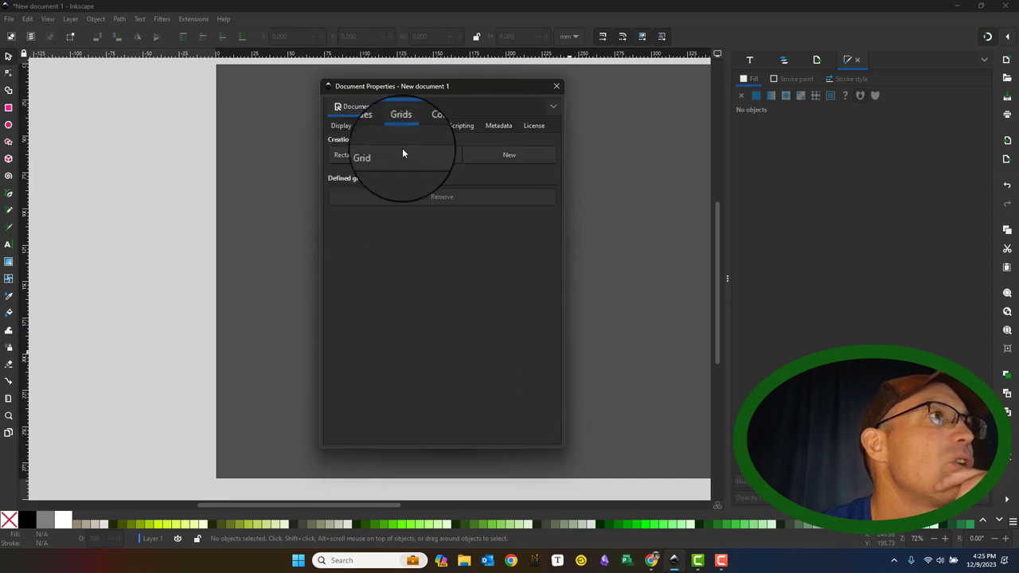
{"action": "left_click", "coordinate": [343, 125]}
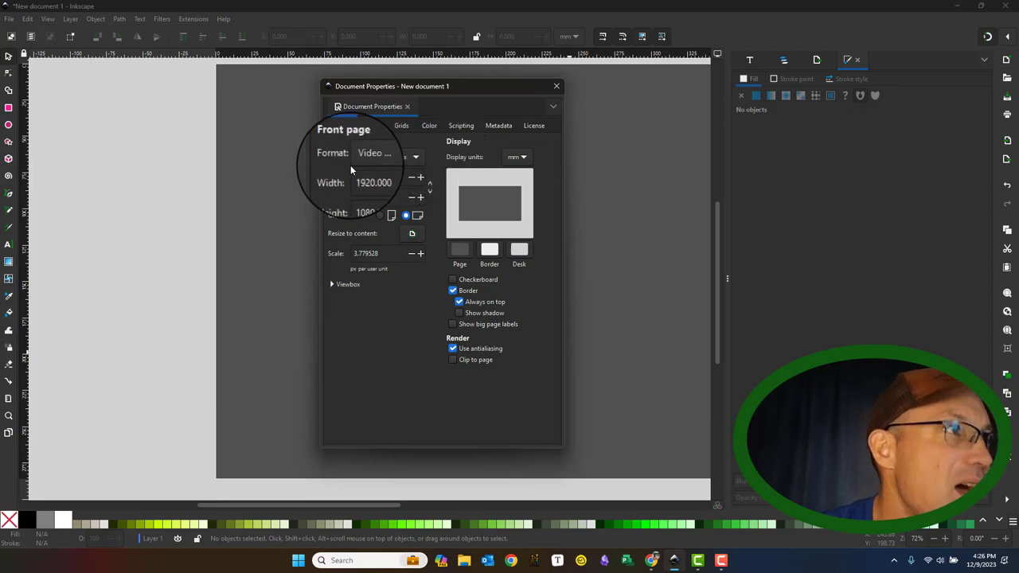
Step: Set display units to inches and create a Rectangular Grid, grid1
{"action": "left_click", "coordinate": [516, 157]}
{"action": "left_click", "coordinate": [514, 115]}
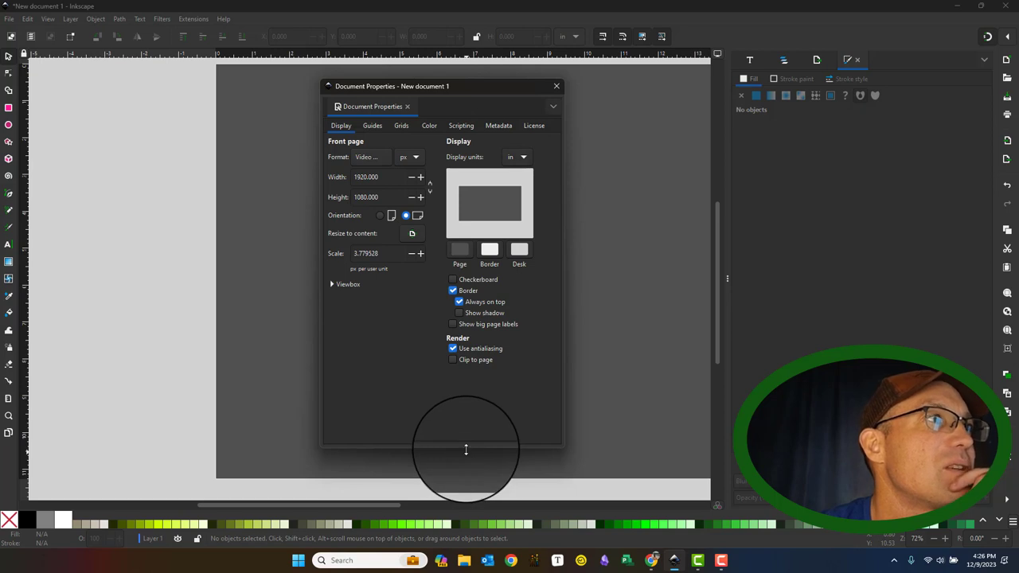
{"action": "left_click", "coordinate": [398, 131]}
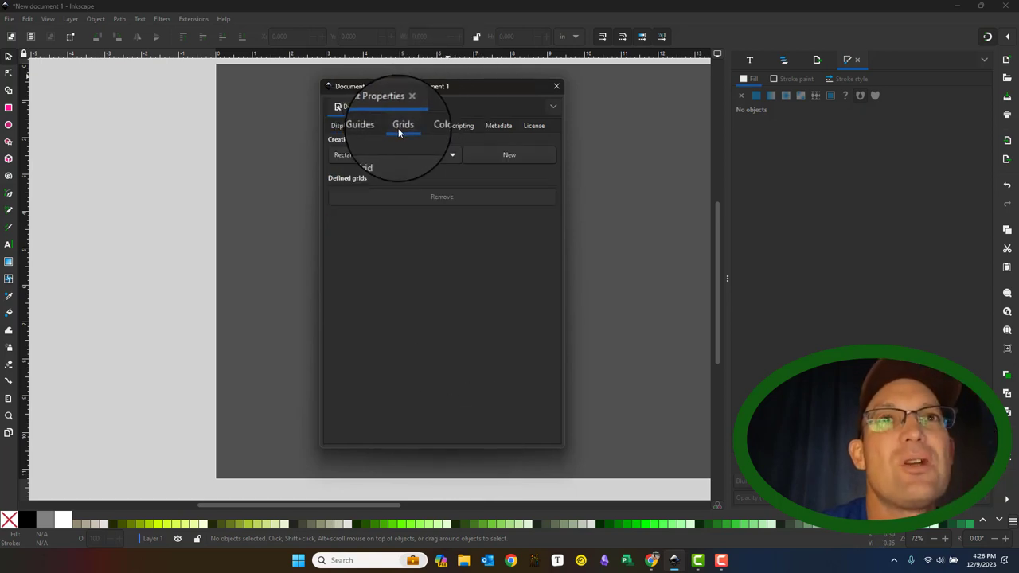
{"action": "left_click", "coordinate": [440, 155]}
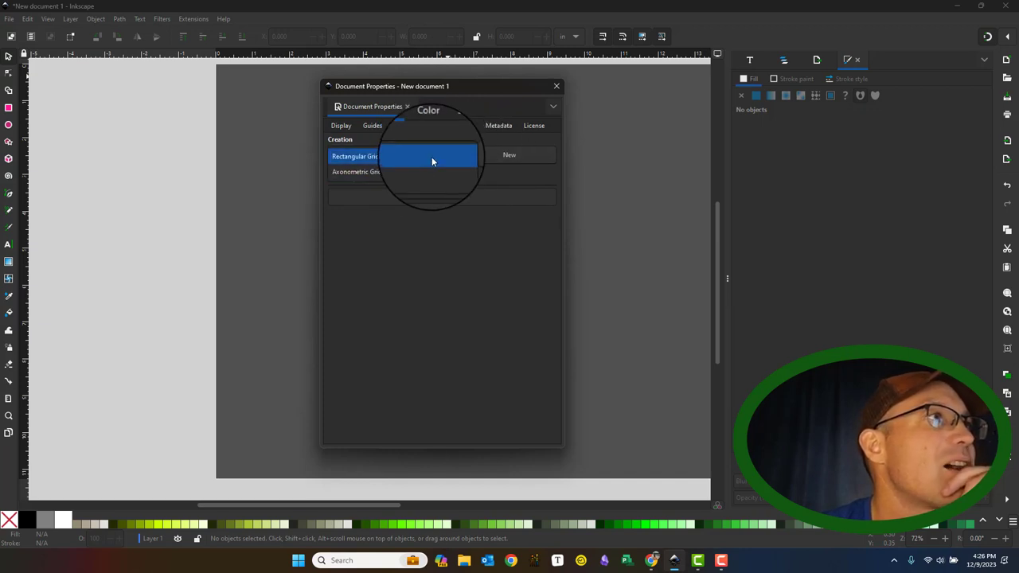
{"action": "left_click", "coordinate": [432, 156]}
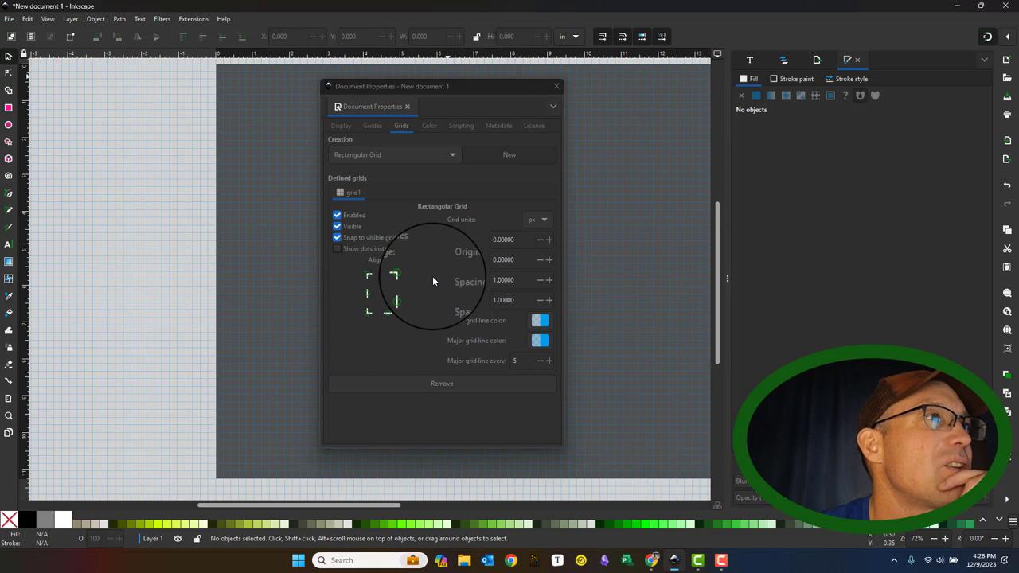
{"action": "left_click", "coordinate": [351, 194]}
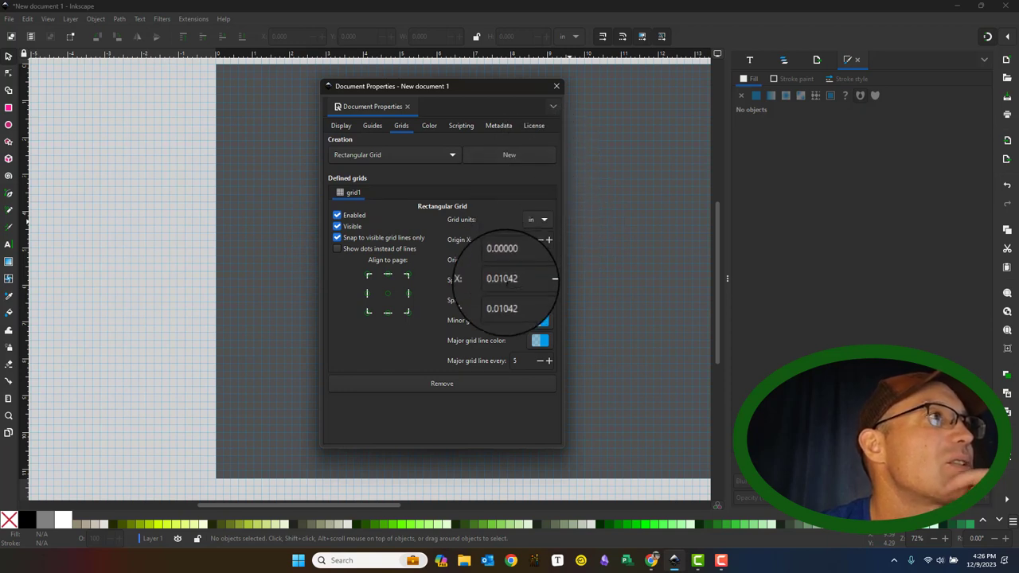
Step: Give the grid 0.1 in spacing in both X and Y
{"action": "key", "text": "Tab"}
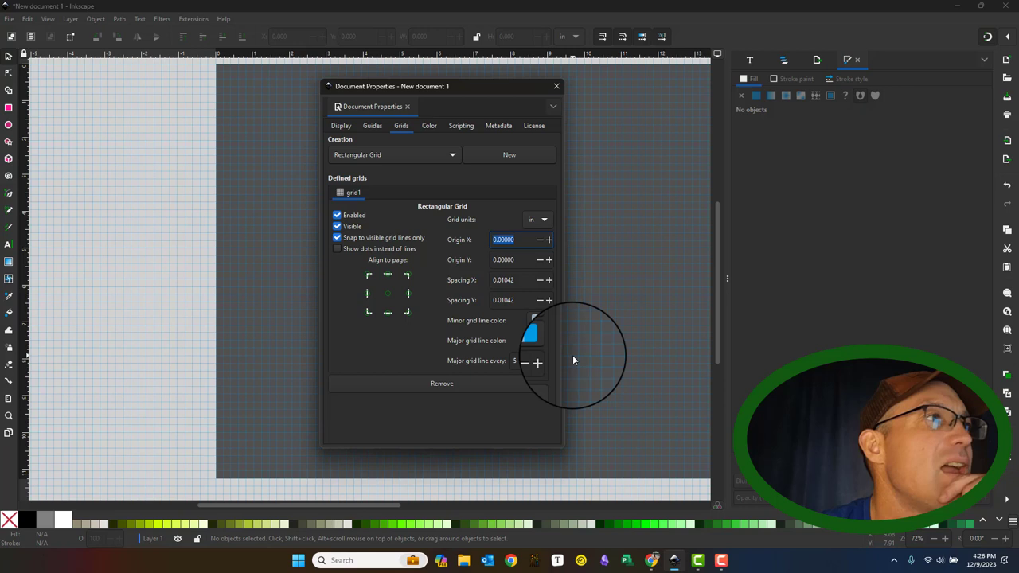
{"action": "left_click", "coordinate": [505, 280]}
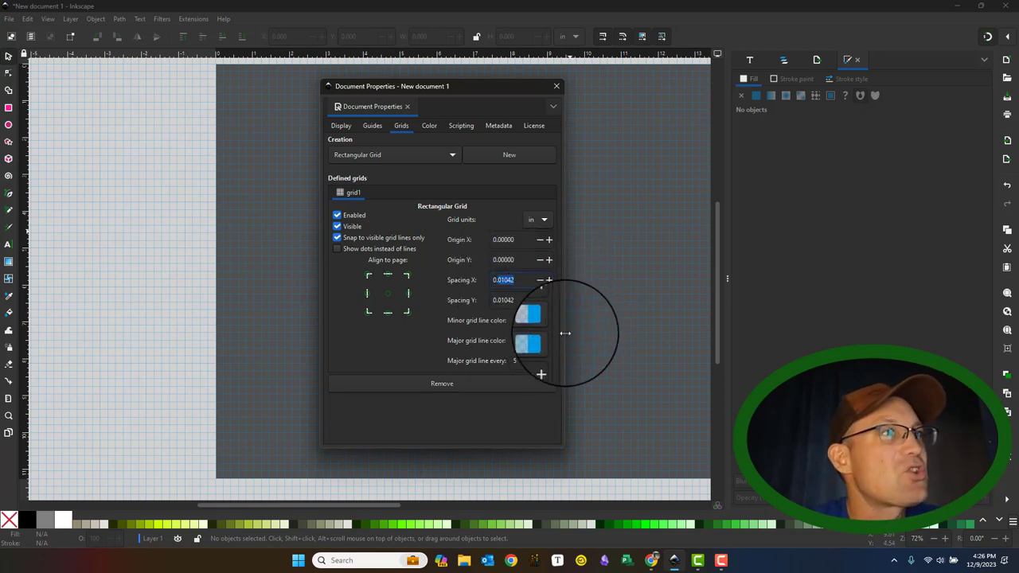
{"action": "key", "text": "Tab"}
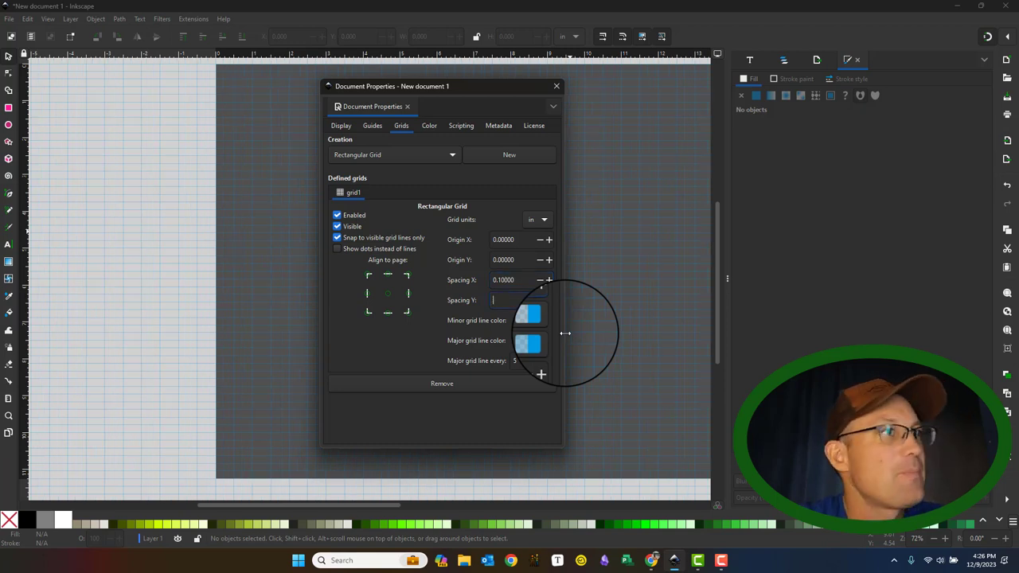
{"action": "type", "text": "0.1"}
{"action": "key", "text": "Return"}
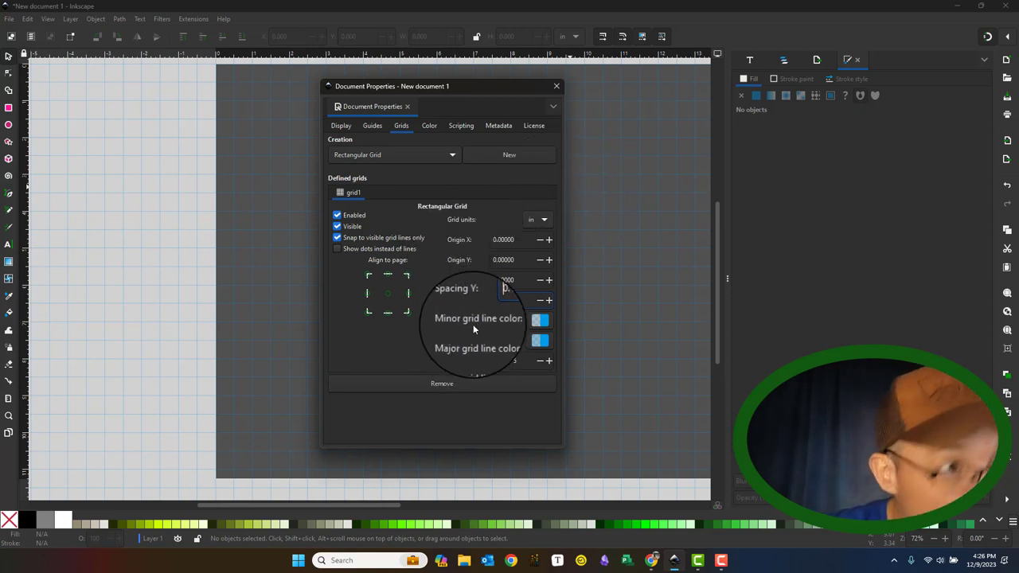
Step: Make the major grid lines green and place one every 10 grid lines
{"action": "left_click", "coordinate": [541, 340]}
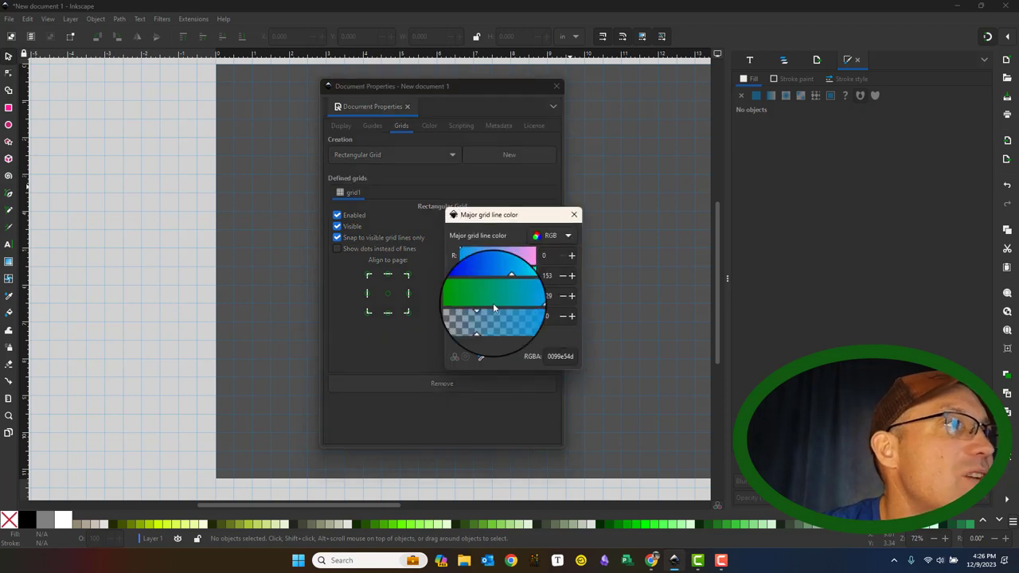
{"action": "left_click_drag", "start_coordinate": [493, 301], "coordinate": [471, 297]}
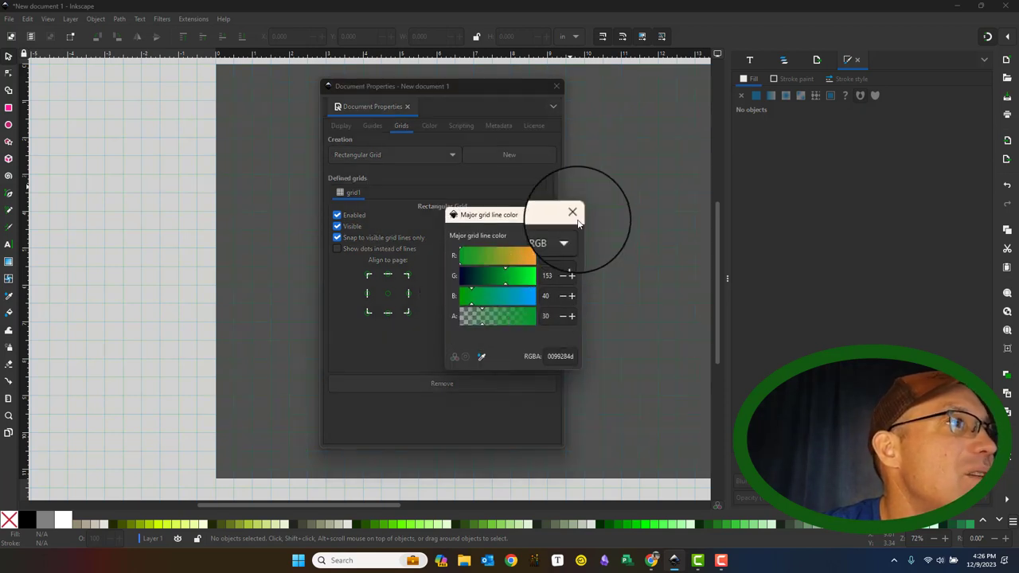
{"action": "left_click", "coordinate": [574, 215]}
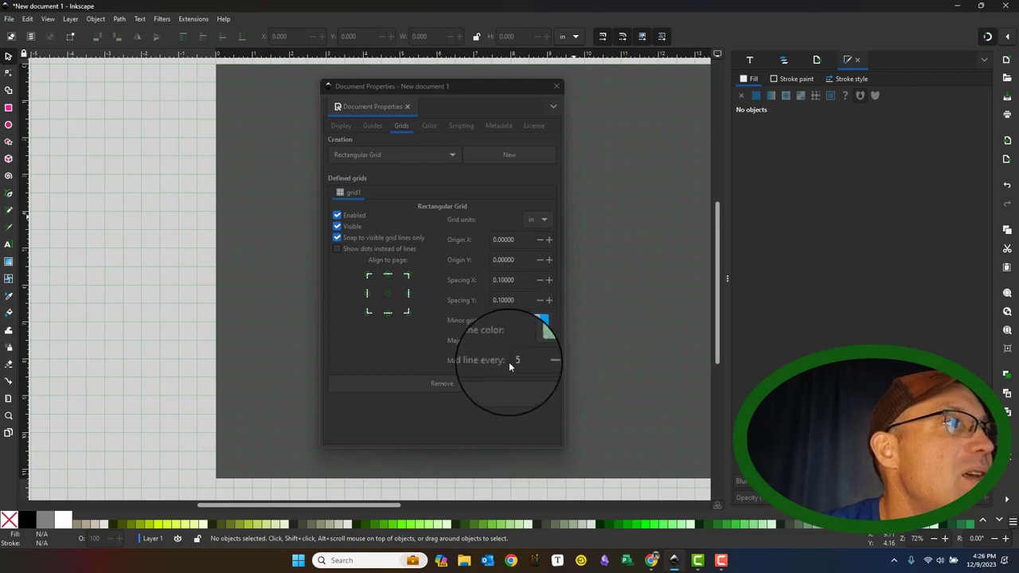
{"action": "left_click", "coordinate": [511, 362]}
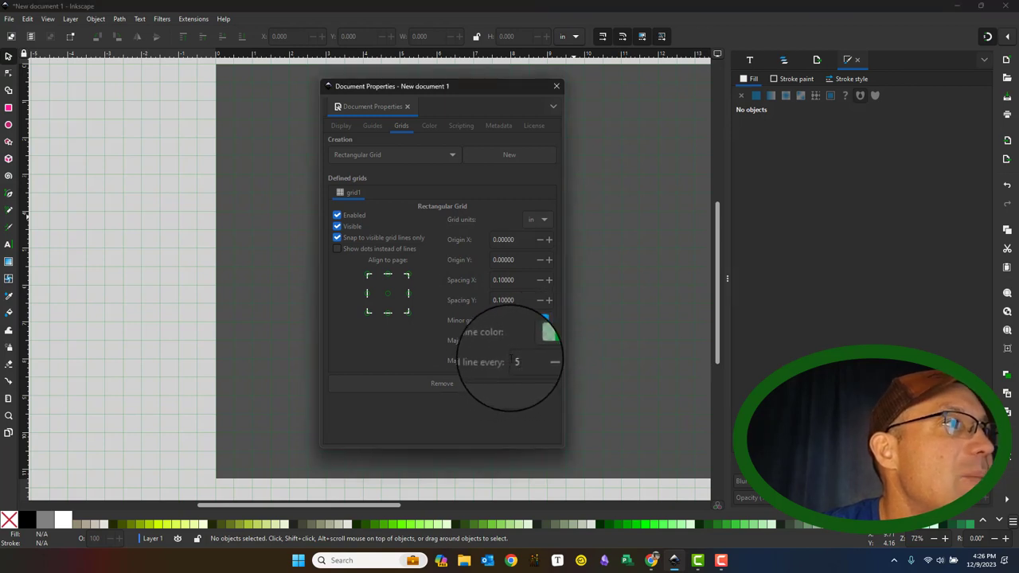
{"action": "left_click", "coordinate": [510, 361]}
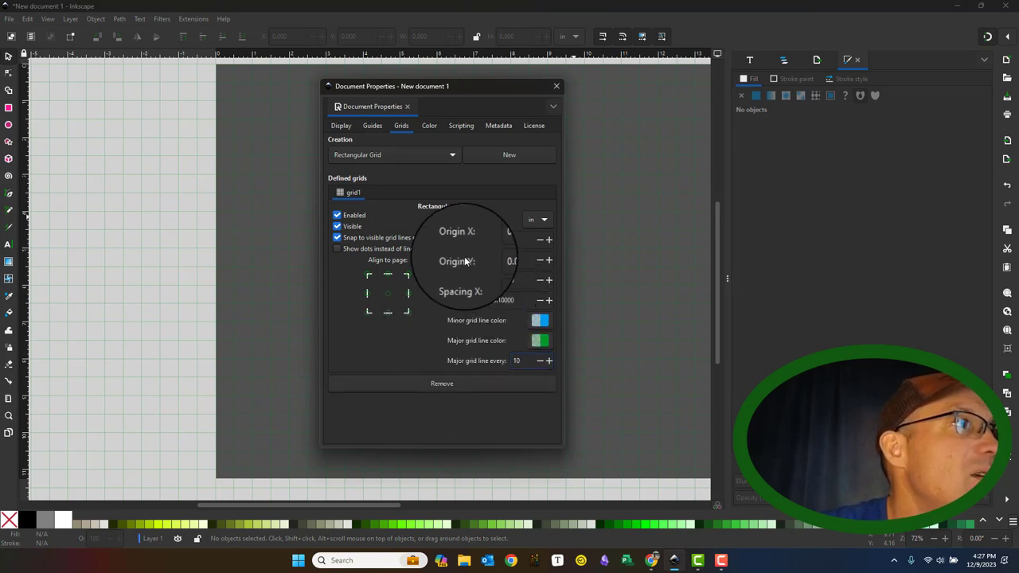
{"action": "left_click", "coordinate": [505, 260]}
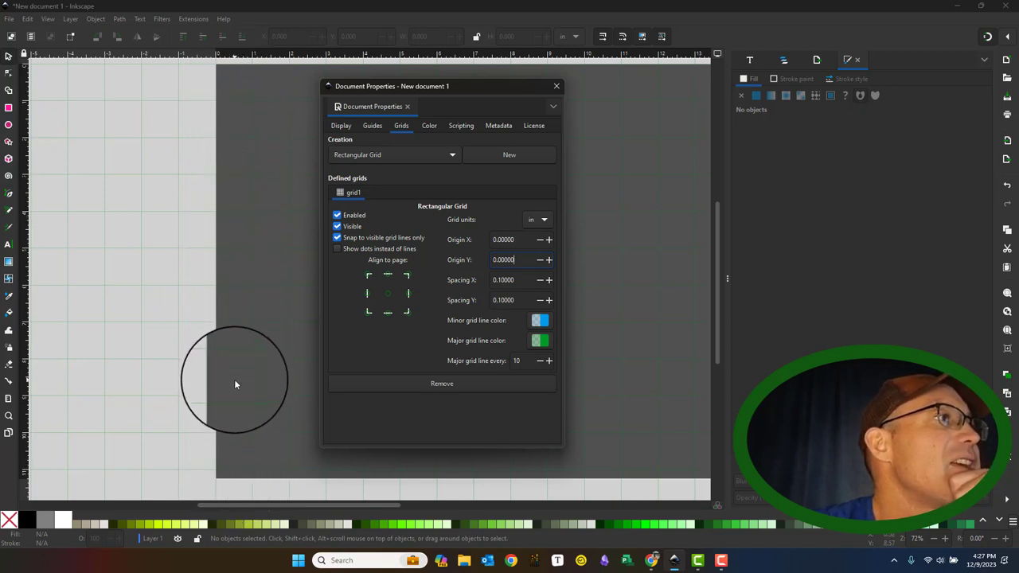
{"action": "scroll", "coordinate": [264, 205], "scroll_direction": "down", "scroll_amount": 3}
{"action": "scroll", "coordinate": [625, 212], "scroll_direction": "up", "scroll_amount": 3}
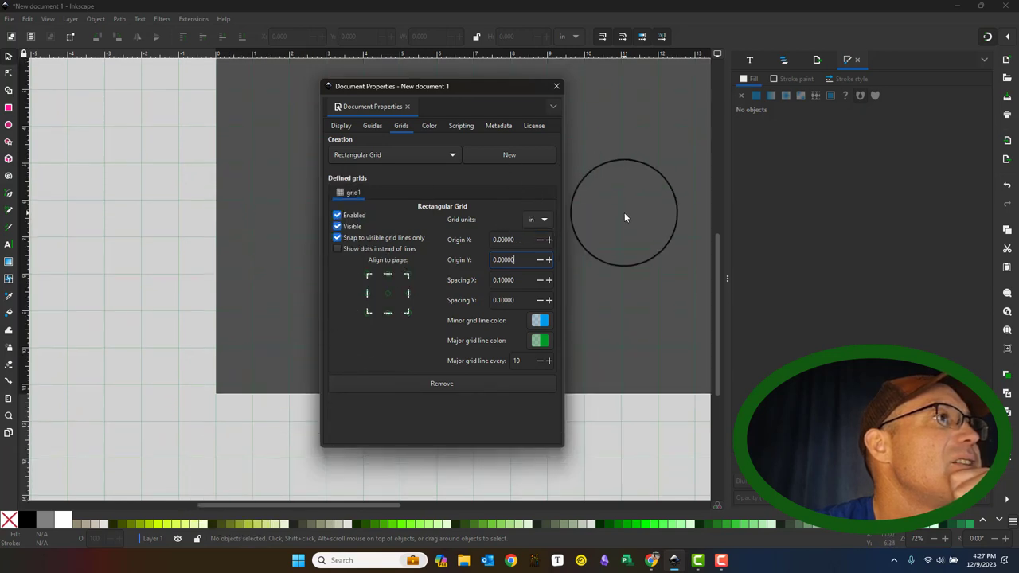
Step: Enter a page width of 16 and a height of 9
{"action": "left_click", "coordinate": [343, 125]}
{"action": "double_click", "coordinate": [366, 177]}
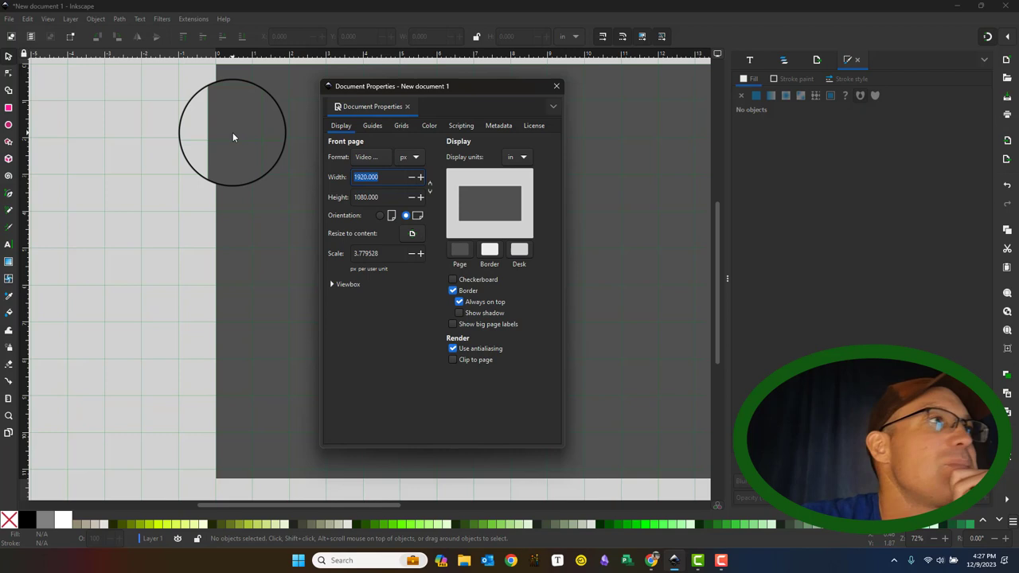
{"action": "type", "text": "16.00"}
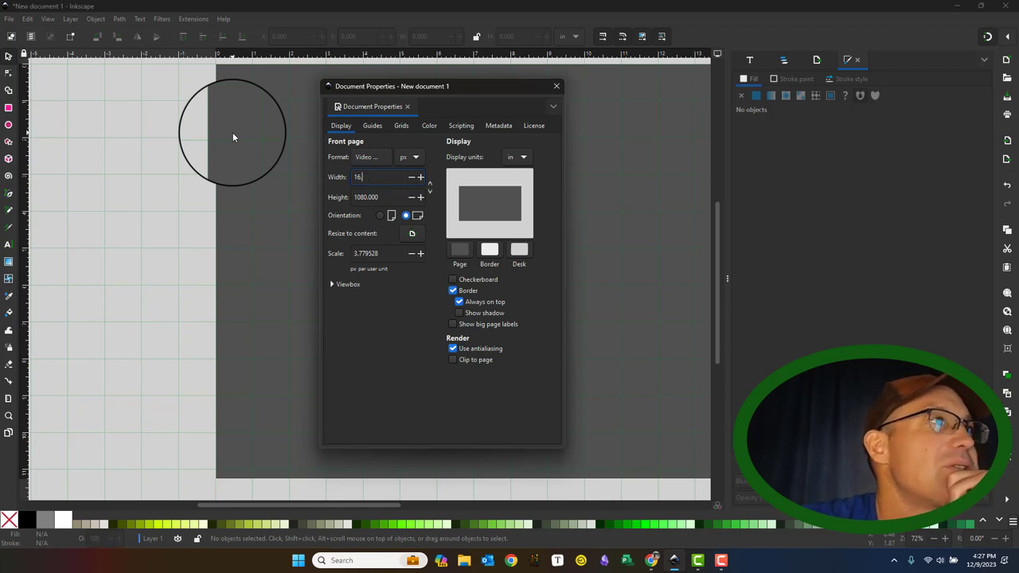
{"action": "key", "text": "Tab"}
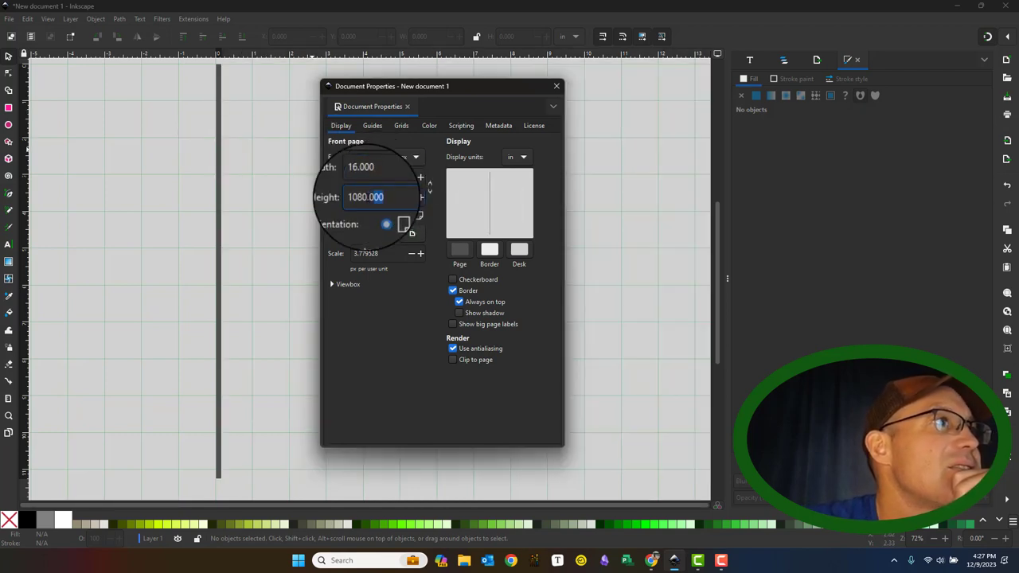
{"action": "type", "text": "9"}
{"action": "key", "text": "Tab"}
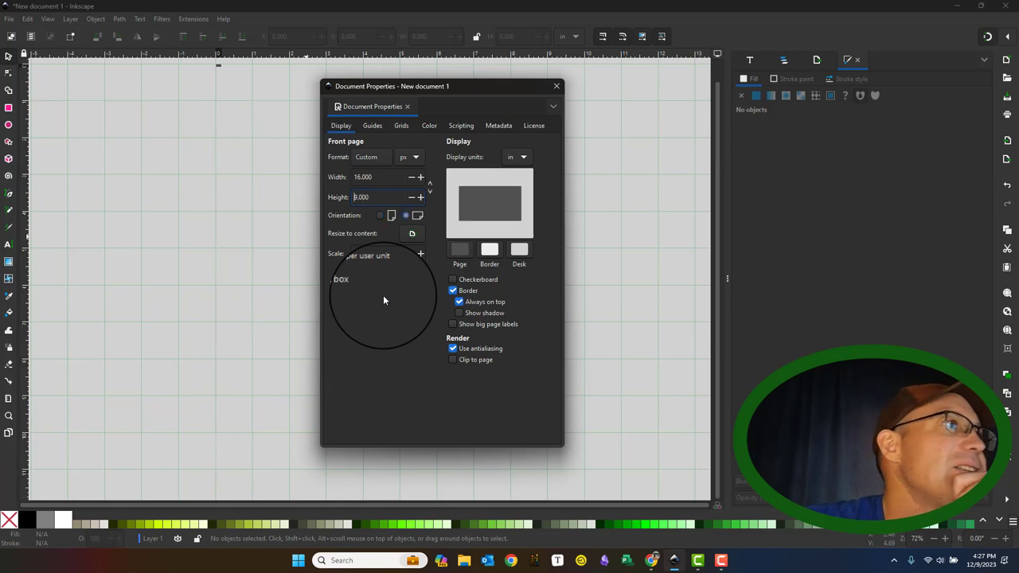
Step: Switch the page unit to inches, re-commit 16 × 9, close the dialog and fit the page
{"action": "left_click", "coordinate": [414, 159]}
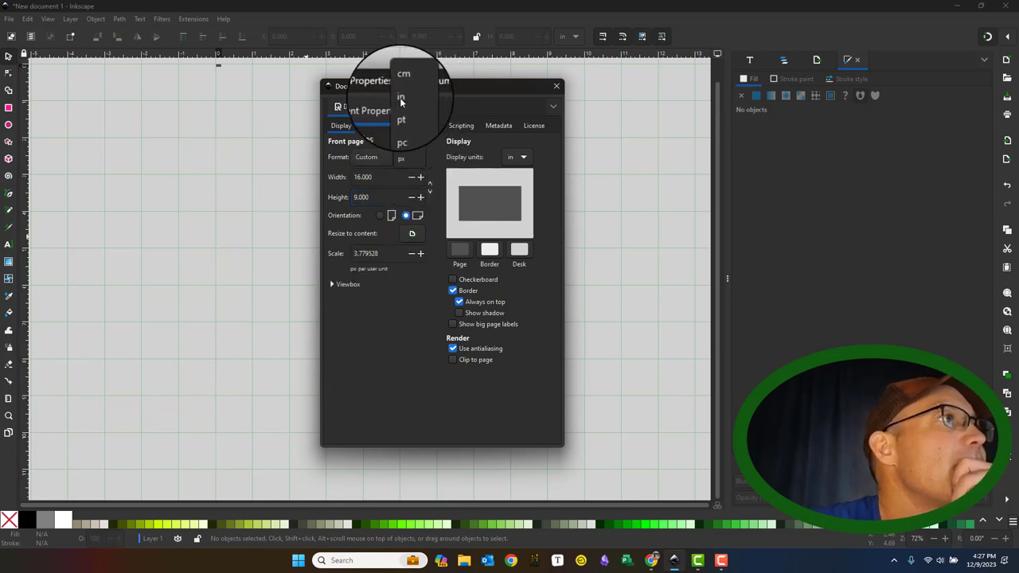
{"action": "left_click", "coordinate": [402, 98]}
{"action": "left_click", "coordinate": [414, 159]}
{"action": "left_click", "coordinate": [414, 98]}
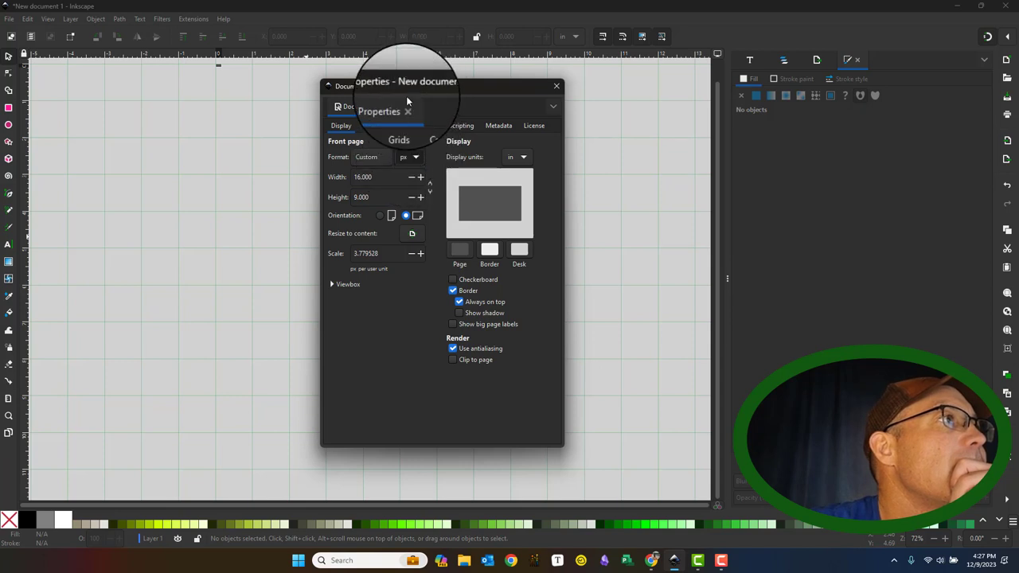
{"action": "left_click", "coordinate": [404, 160]}
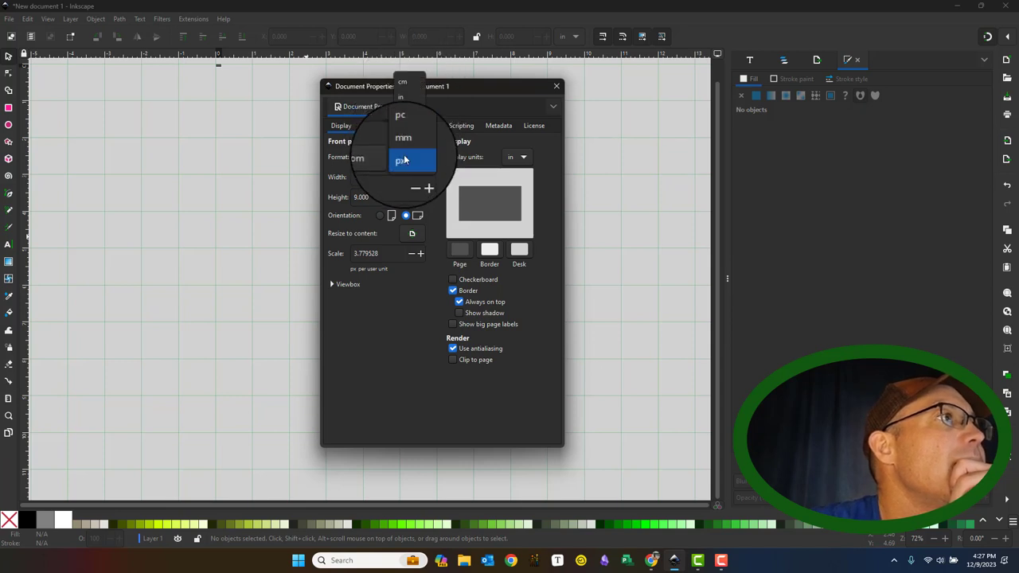
{"action": "left_click", "coordinate": [404, 96]}
{"action": "double_click", "coordinate": [370, 177]}
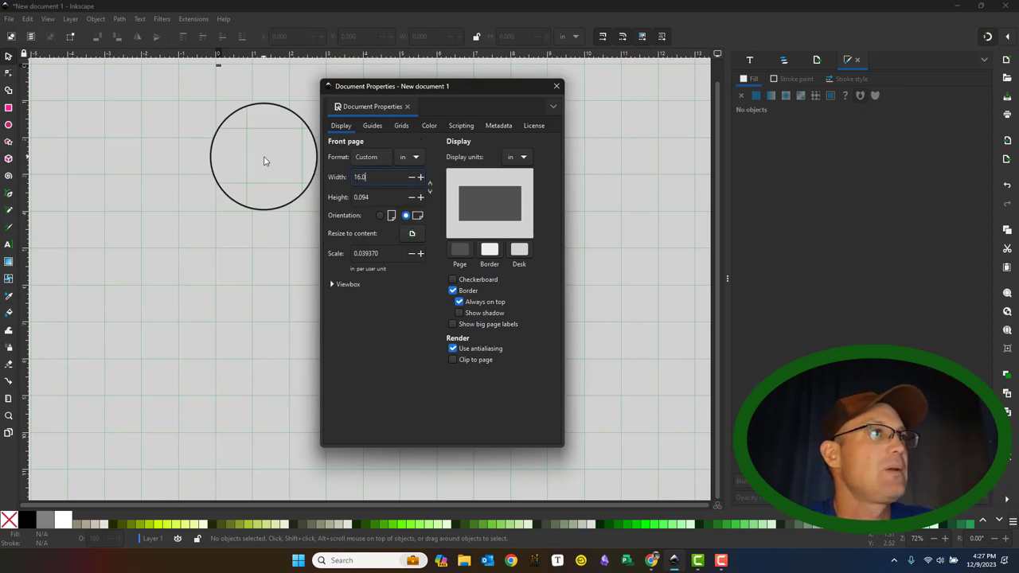
{"action": "key", "text": "Tab"}
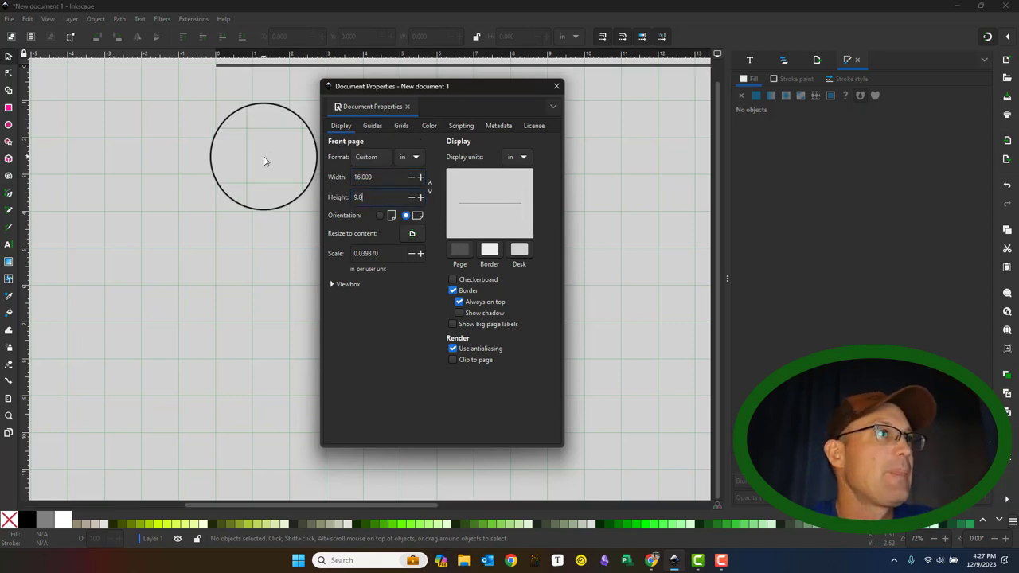
{"action": "type", "text": "9.0"}
{"action": "key", "text": "Return"}
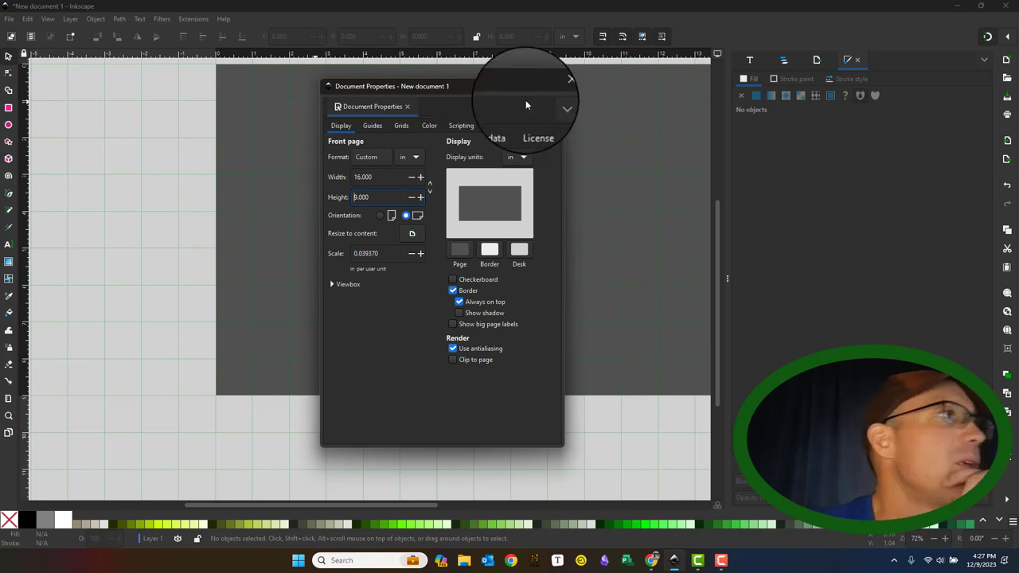
{"action": "left_click", "coordinate": [570, 78]}
{"action": "key", "text": "5"}
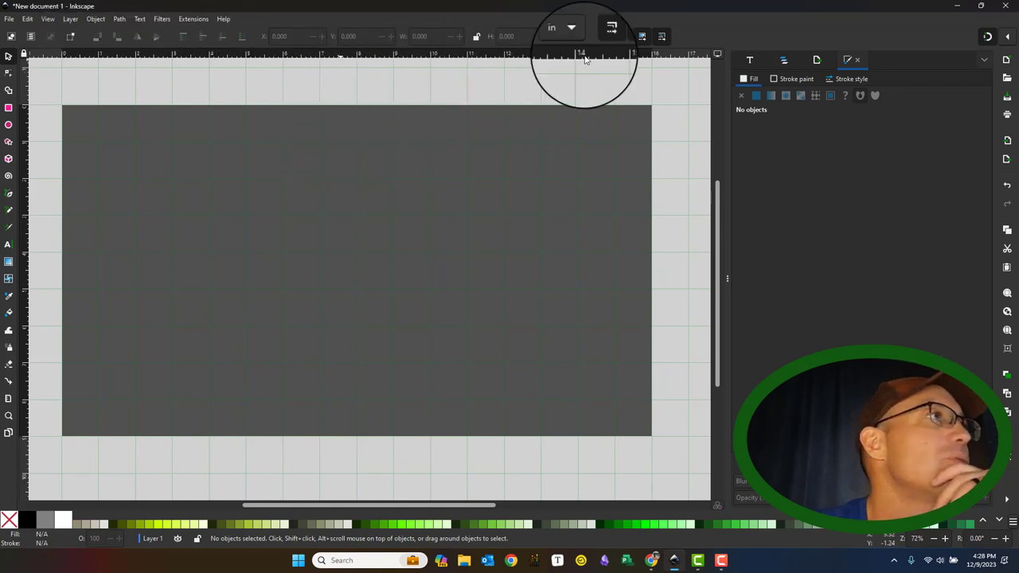
Step: Rename Layer 1 to Base in the Layers panel
{"action": "left_click", "coordinate": [783, 59]}
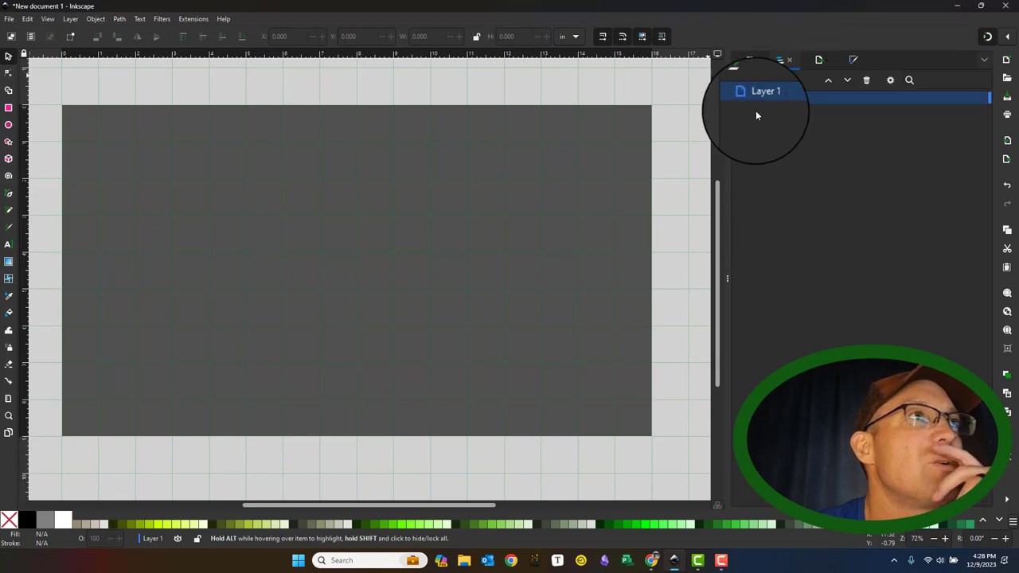
{"action": "right_click", "coordinate": [791, 96]}
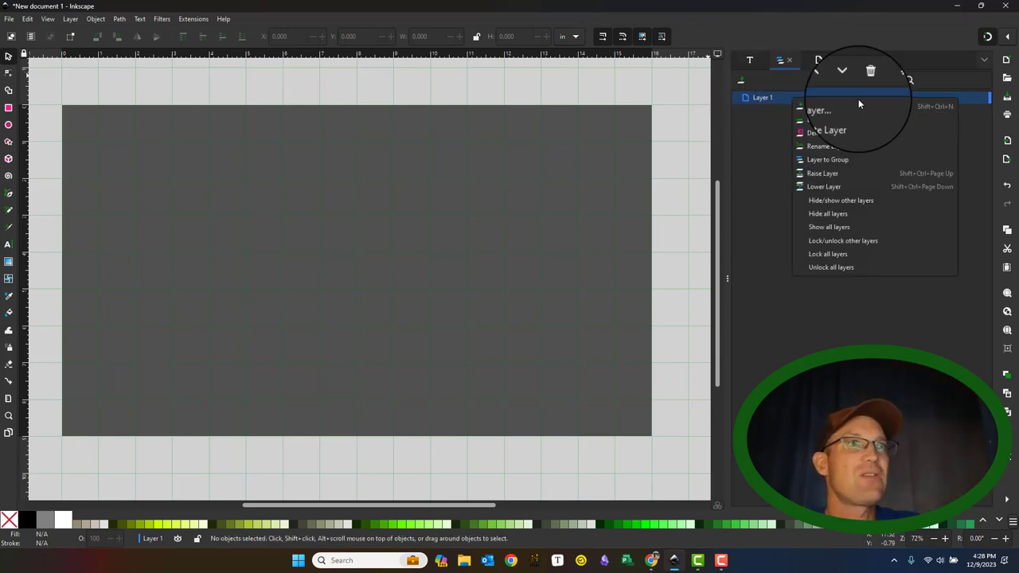
{"action": "left_click", "coordinate": [826, 146]}
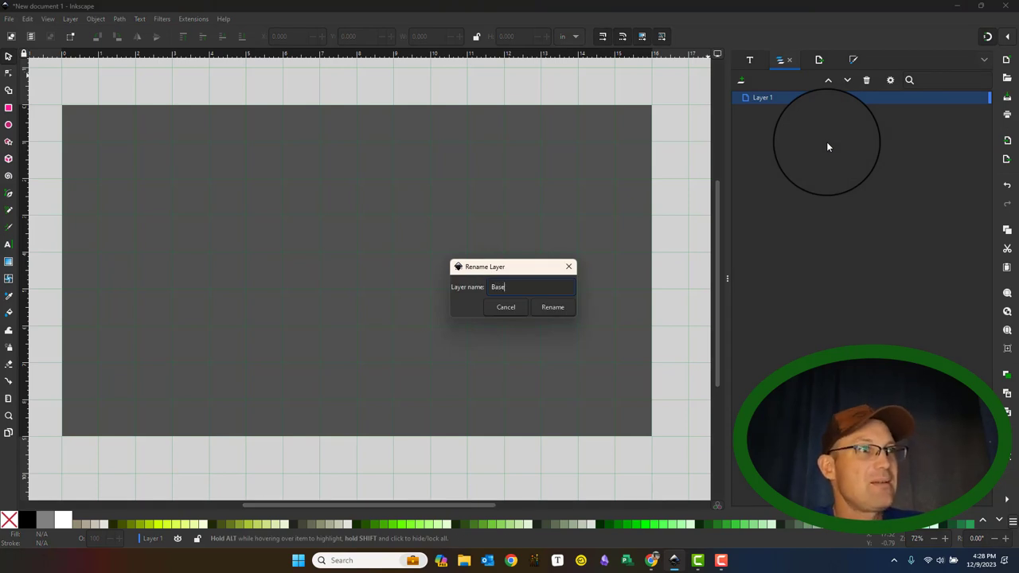
{"action": "key", "text": "Return"}
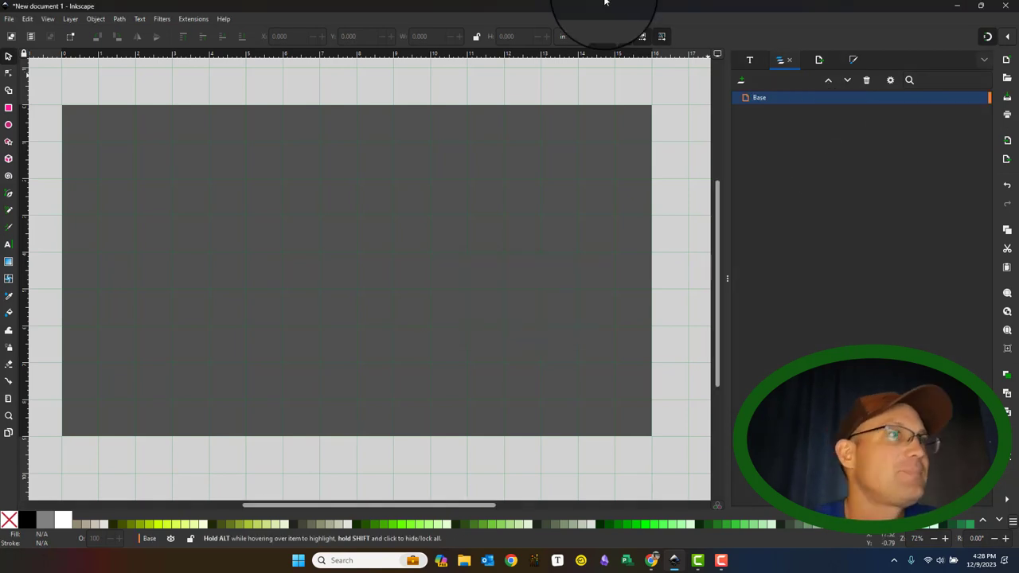
Step: Add a Text-Title layer above Base
{"action": "left_click", "coordinate": [741, 80]}
{"action": "type", "text": "Color"}
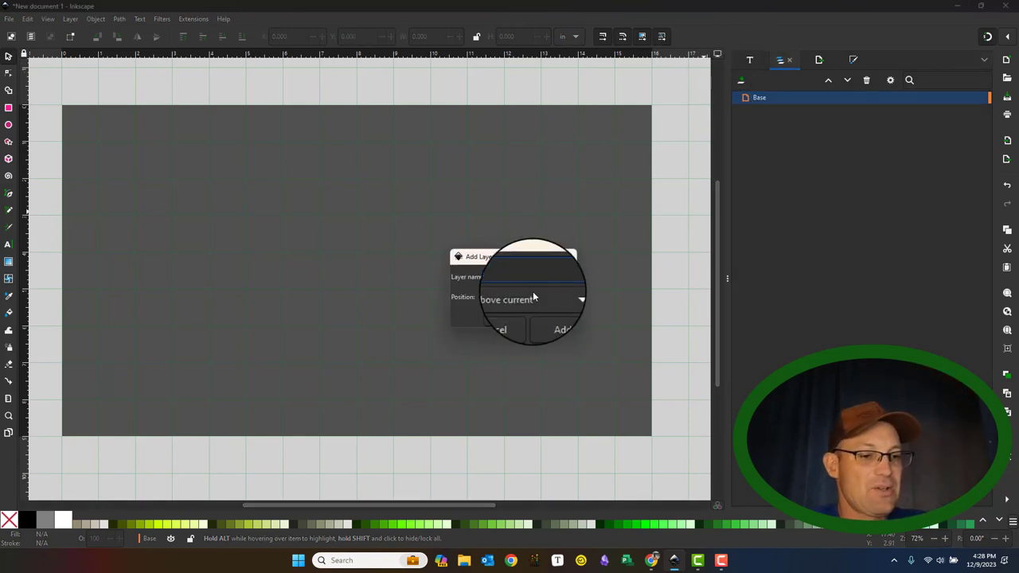
{"action": "key", "text": "BackSpace"}
{"action": "key", "text": "BackSpace"}
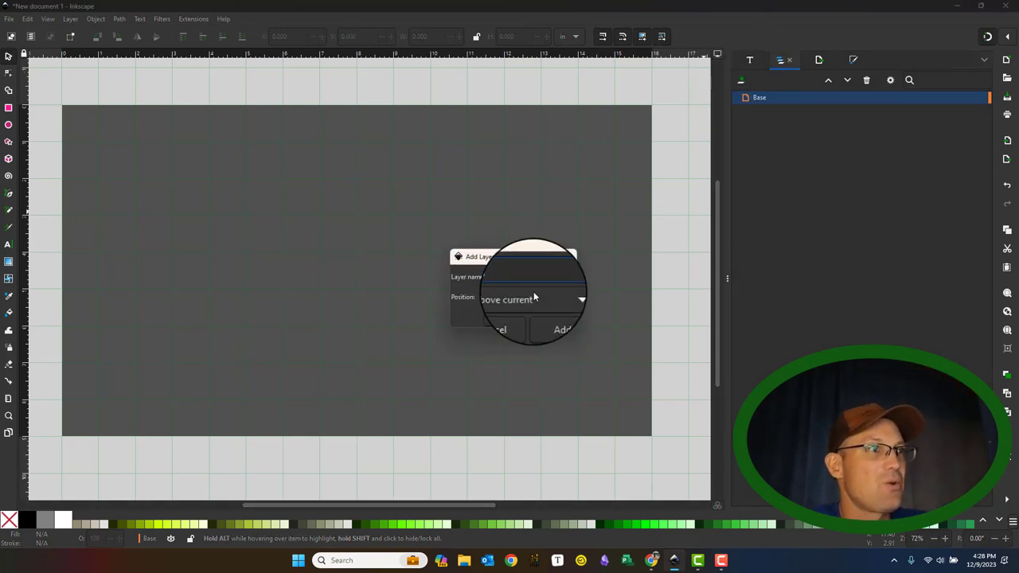
{"action": "type", "text": "-Title"}
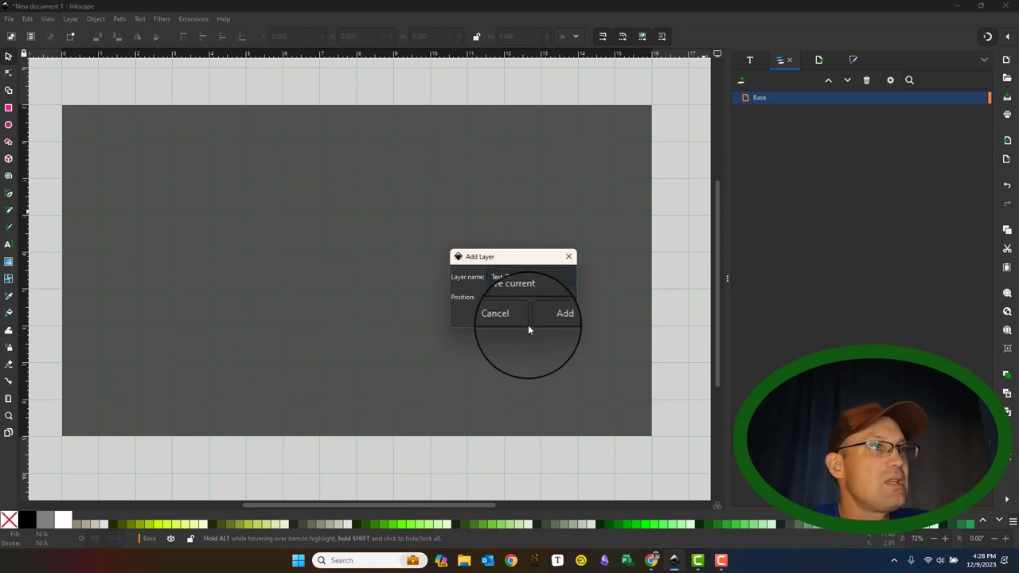
{"action": "left_click", "coordinate": [557, 317]}
Step: Add a Text=Regular layer on top of the stack
{"action": "left_click", "coordinate": [749, 60]}
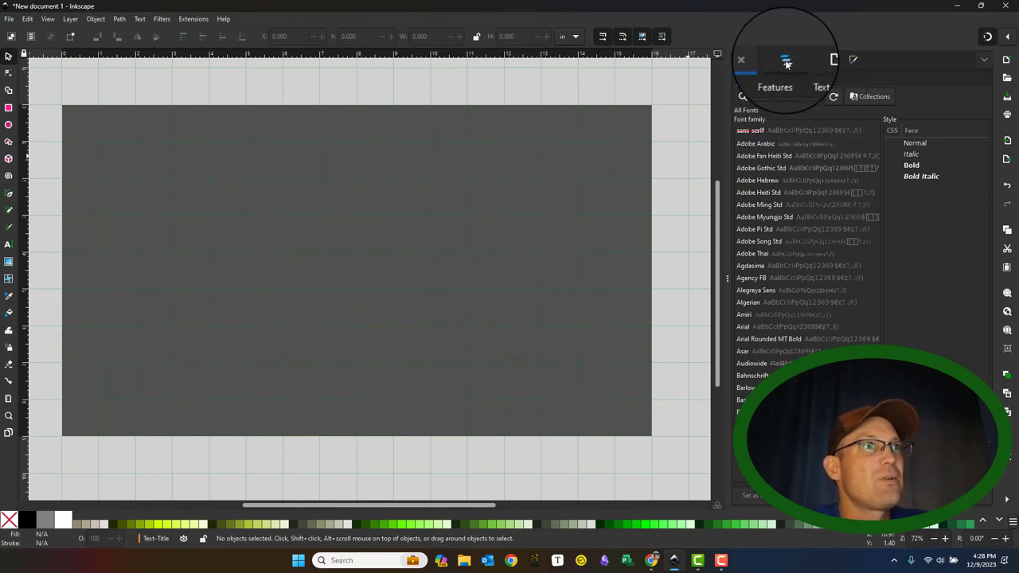
{"action": "left_click", "coordinate": [771, 60]}
{"action": "left_click", "coordinate": [744, 83]}
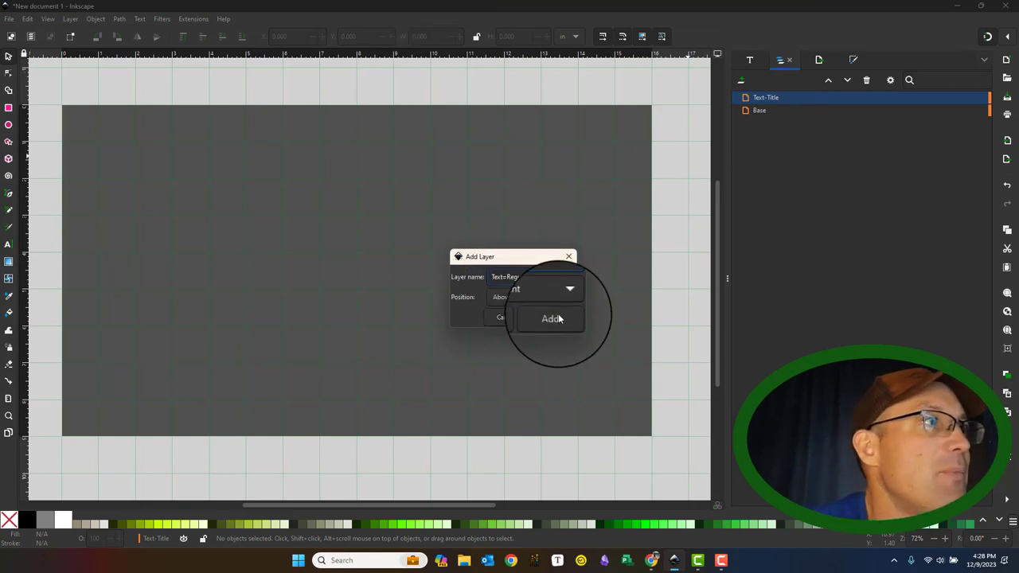
{"action": "left_click", "coordinate": [551, 316]}
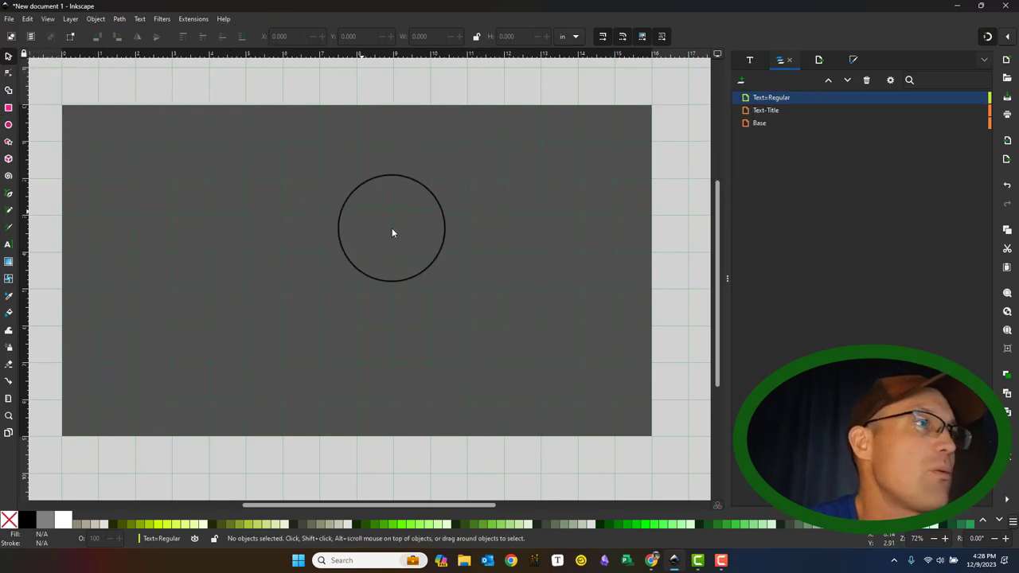
Step: Start File > Save and browse to the Temp folder on the Desktop
{"action": "left_click", "coordinate": [8, 19]}
{"action": "left_click", "coordinate": [36, 99]}
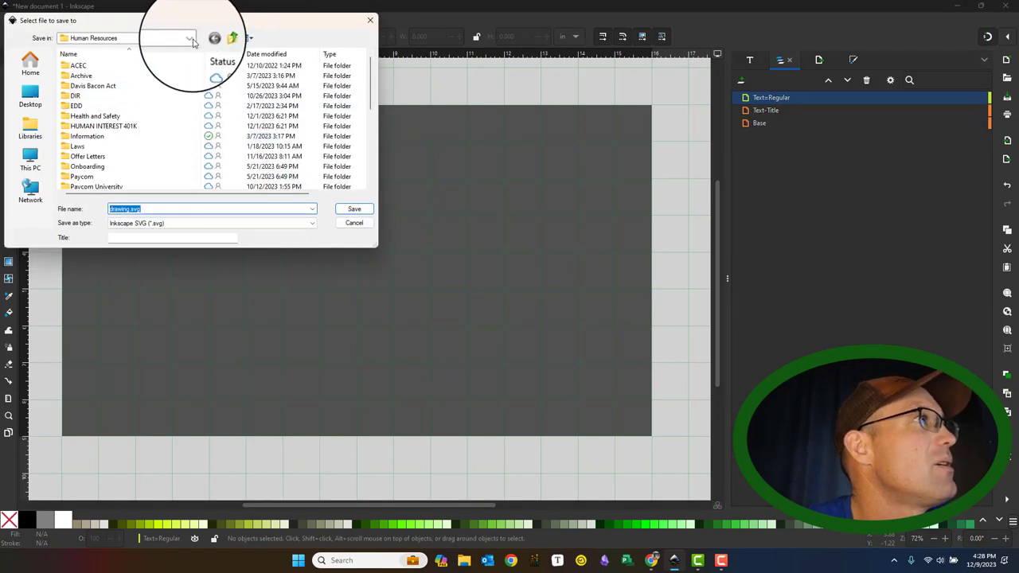
{"action": "left_click", "coordinate": [189, 39]}
{"action": "scroll", "coordinate": [160, 136], "scroll_direction": "up", "scroll_amount": 3}
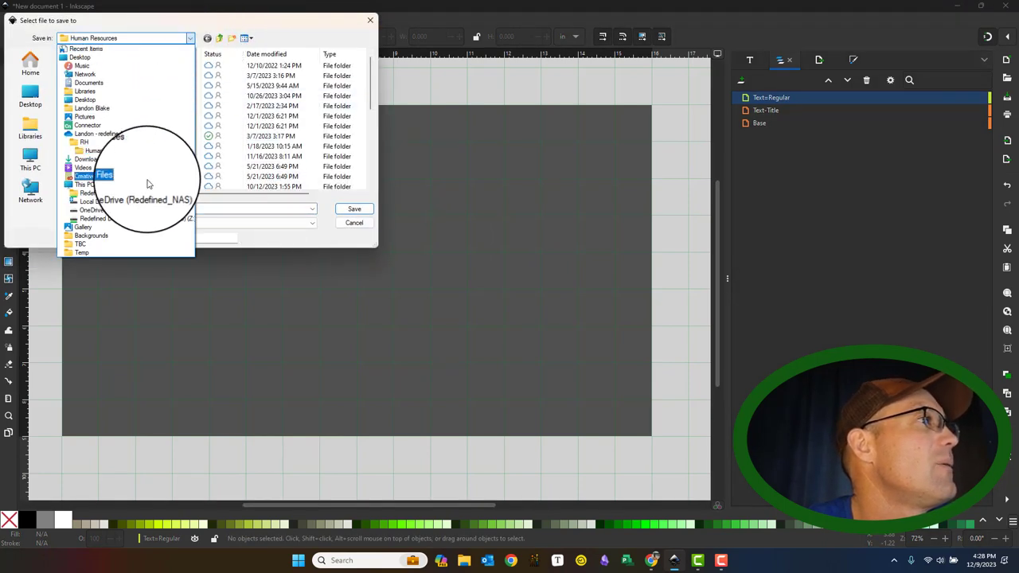
{"action": "left_click", "coordinate": [149, 101]}
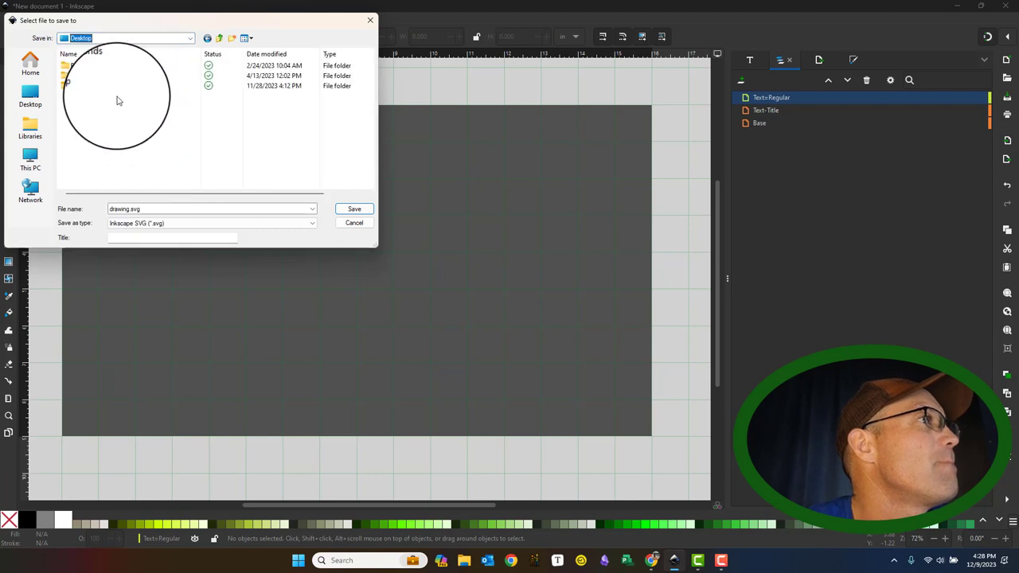
{"action": "double_click", "coordinate": [90, 93]}
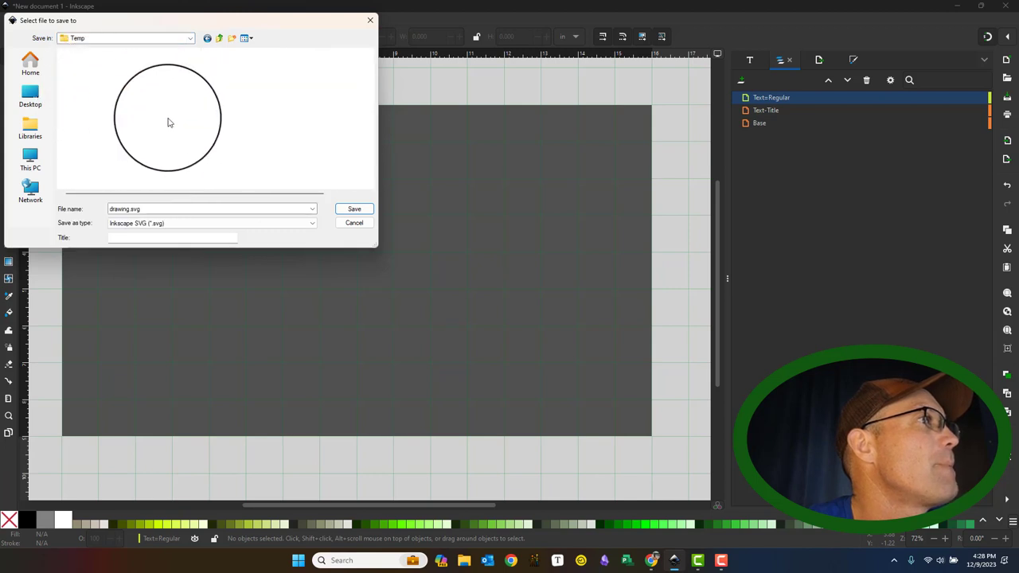
Step: Create a folder named Survey Strong Video Template inside Temp and open it
{"action": "right_click", "coordinate": [199, 146]}
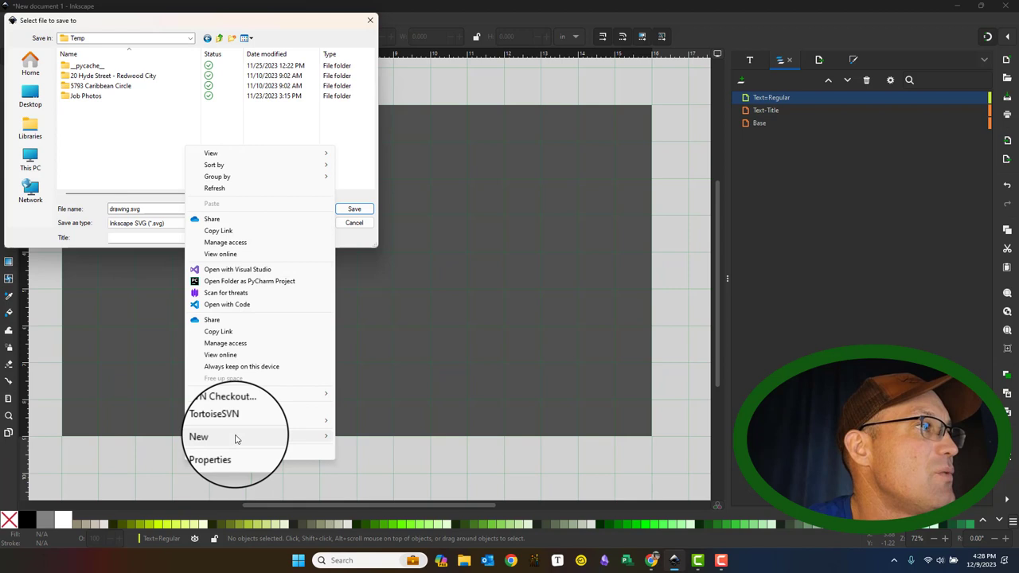
{"action": "mouse_move", "coordinate": [279, 436]}
{"action": "left_click", "coordinate": [362, 267]}
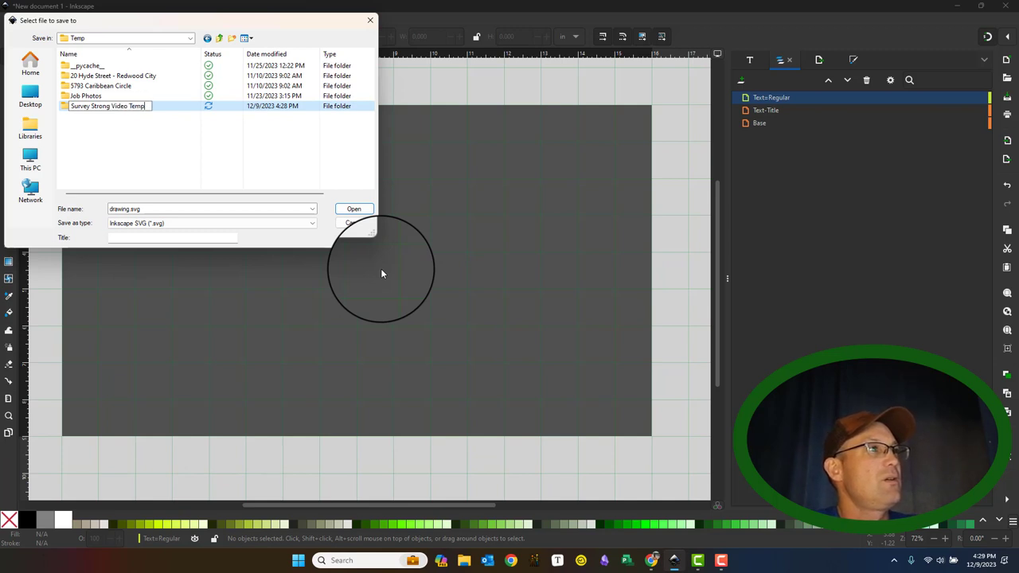
{"action": "key", "text": "Return"}
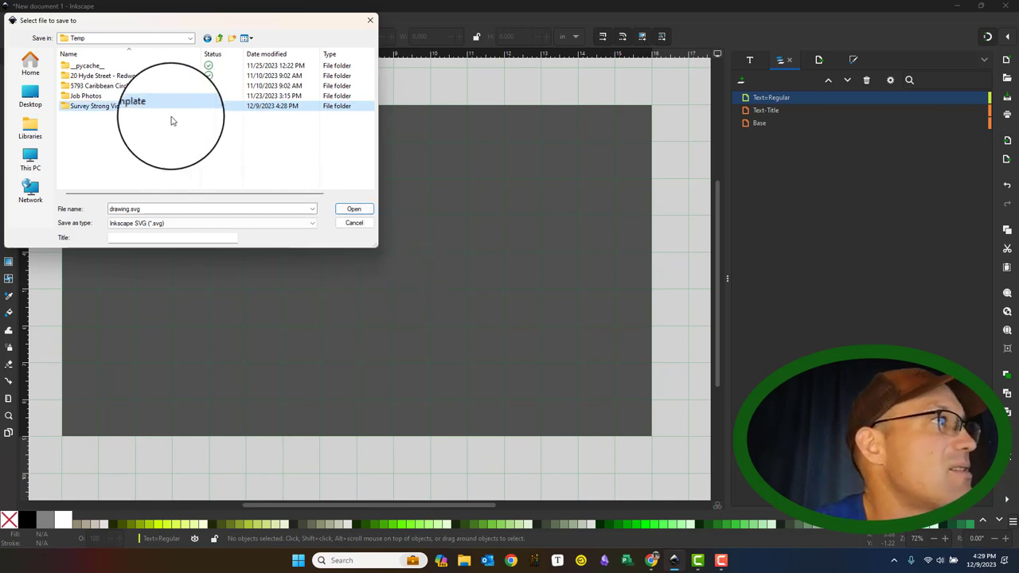
{"action": "double_click", "coordinate": [130, 115]}
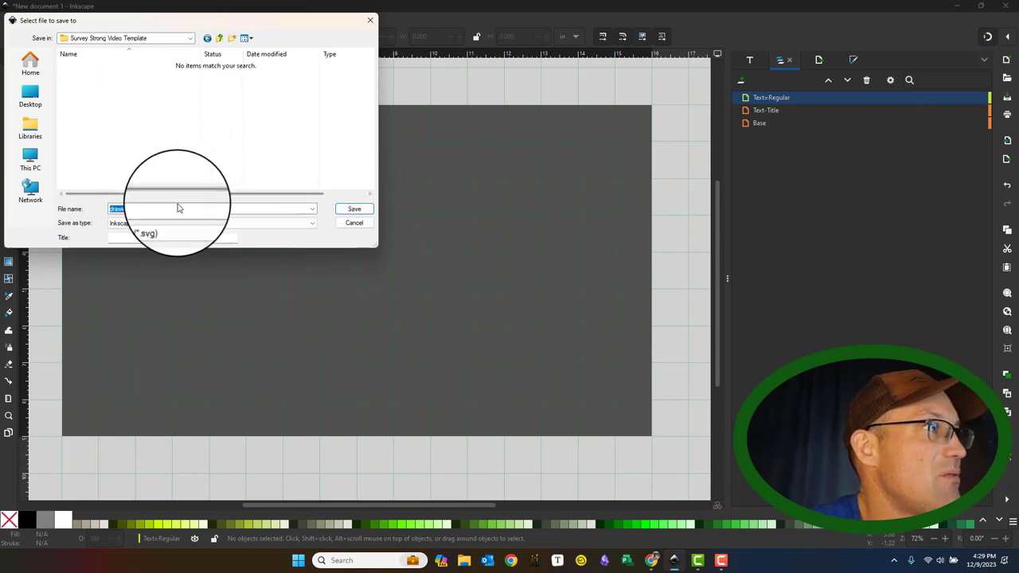
Step: Save the file as BARE BONES TEMPLATE.svg
{"action": "double_click", "coordinate": [132, 210]}
{"action": "left_click_drag", "start_coordinate": [130, 210], "coordinate": [3, 191]}
{"action": "type", "text": "b"}
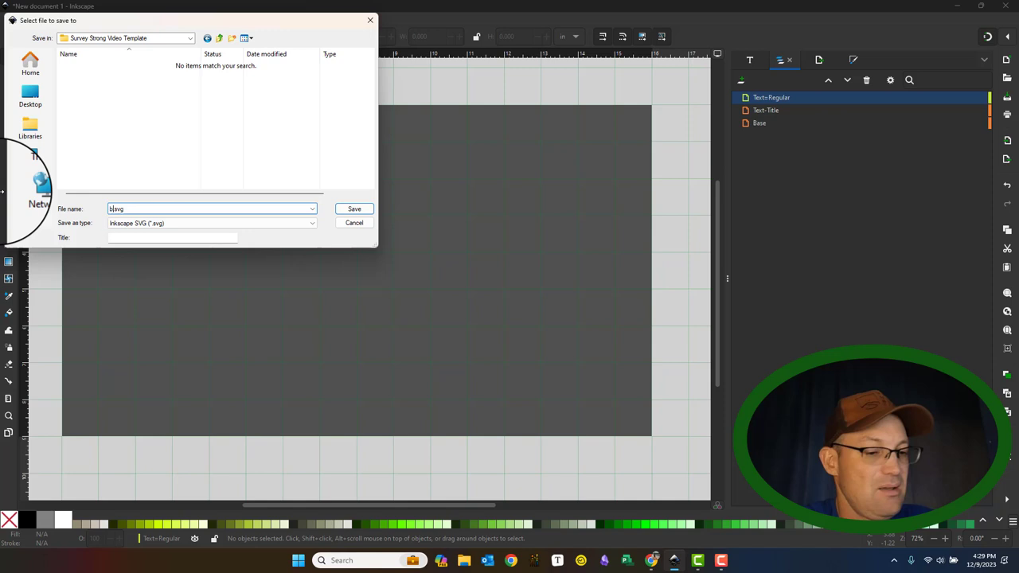
{"action": "type", "text": "as"}
{"action": "key", "text": "BackSpace"}
{"action": "key", "text": "BackSpace"}
{"action": "key", "text": "Caps_Lock"}
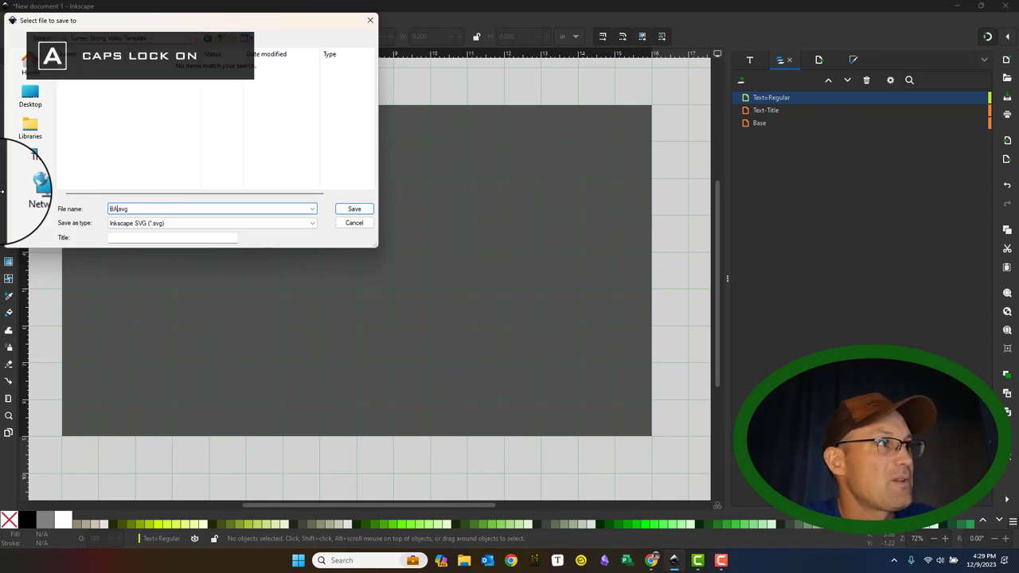
{"action": "type", "text": "BARE BONES TEMPLATE"}
{"action": "key", "text": "Return"}
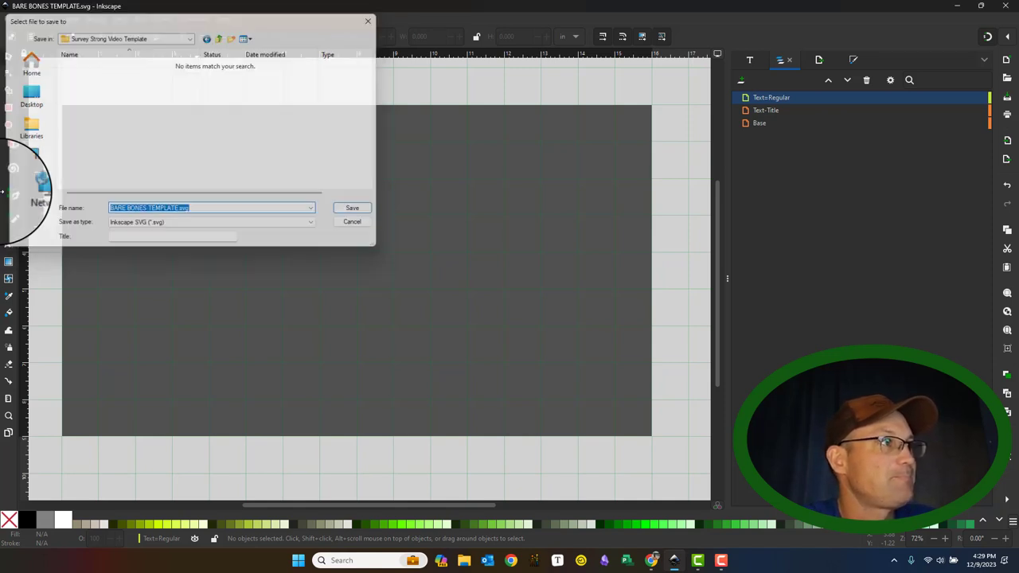